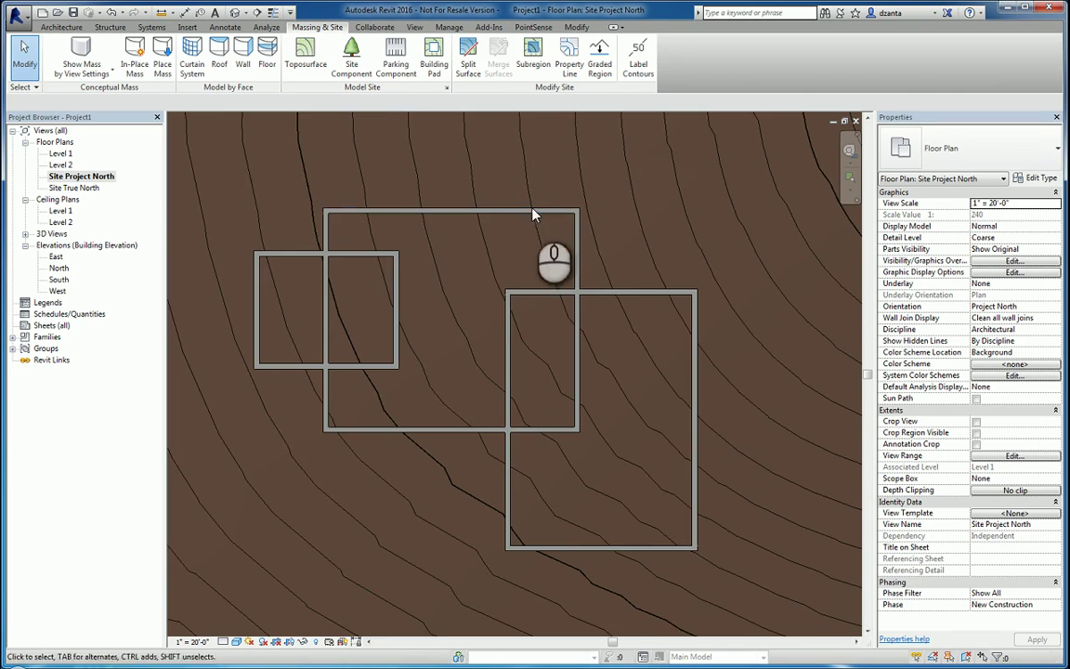
# Start placing a site component, dismissing the save reminder without saving
pyautogui.scroll(-2, 539, 215)
pyautogui.scroll(-4, 620, 386)
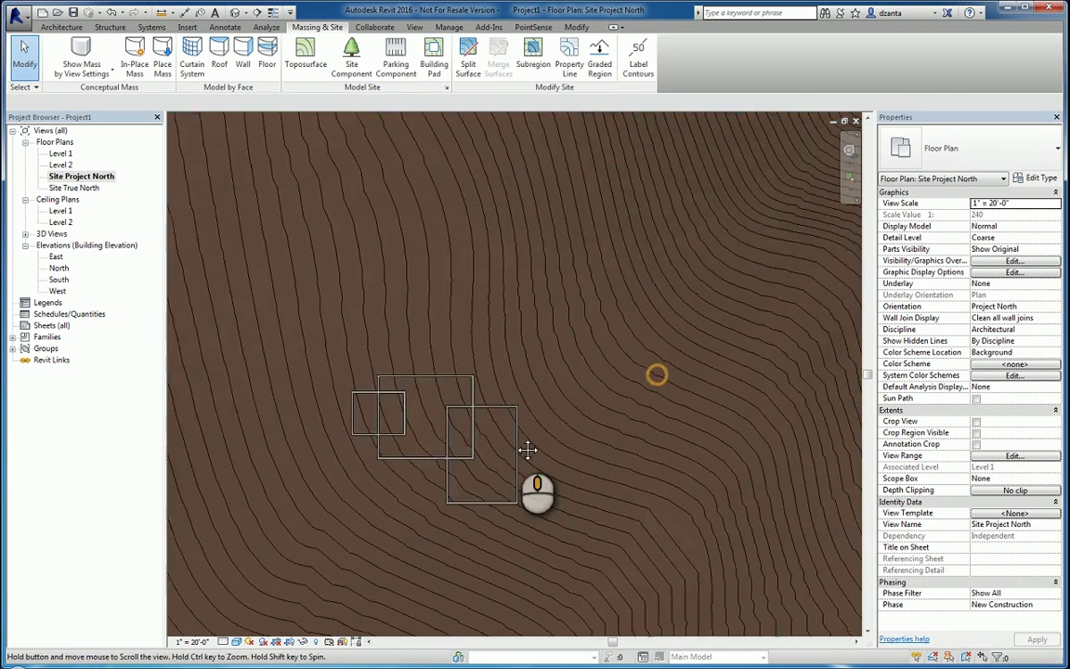
pyautogui.scroll(-3, 494, 461)
pyautogui.scroll(5, 509, 382)
pyautogui.scroll(2, 501, 346)
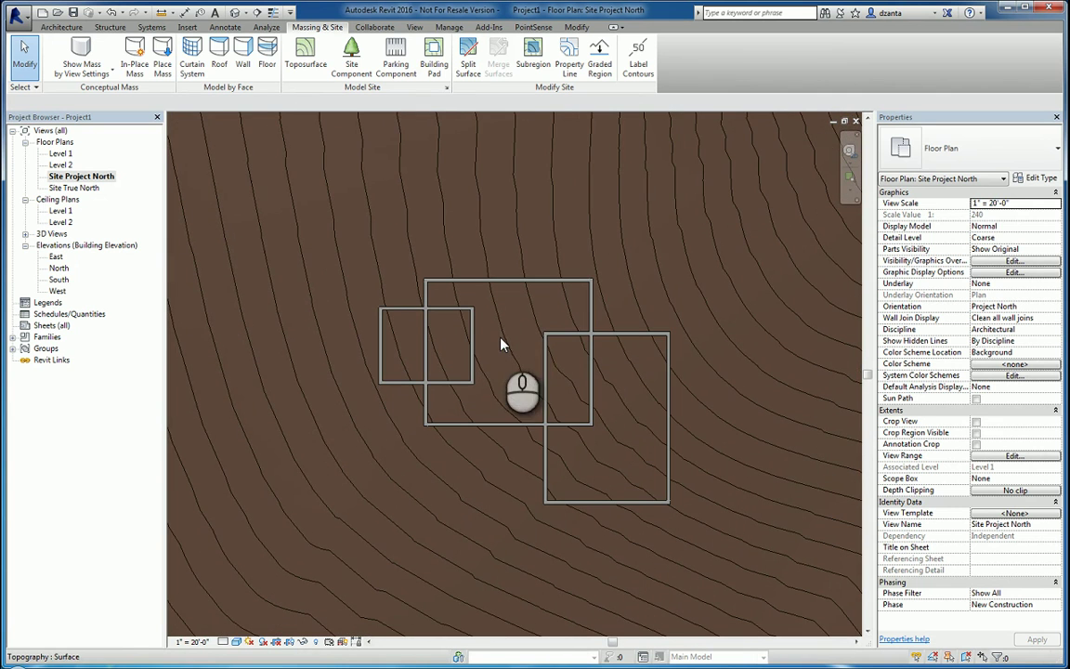
pyautogui.click(352, 71)
pyautogui.click(696, 391)
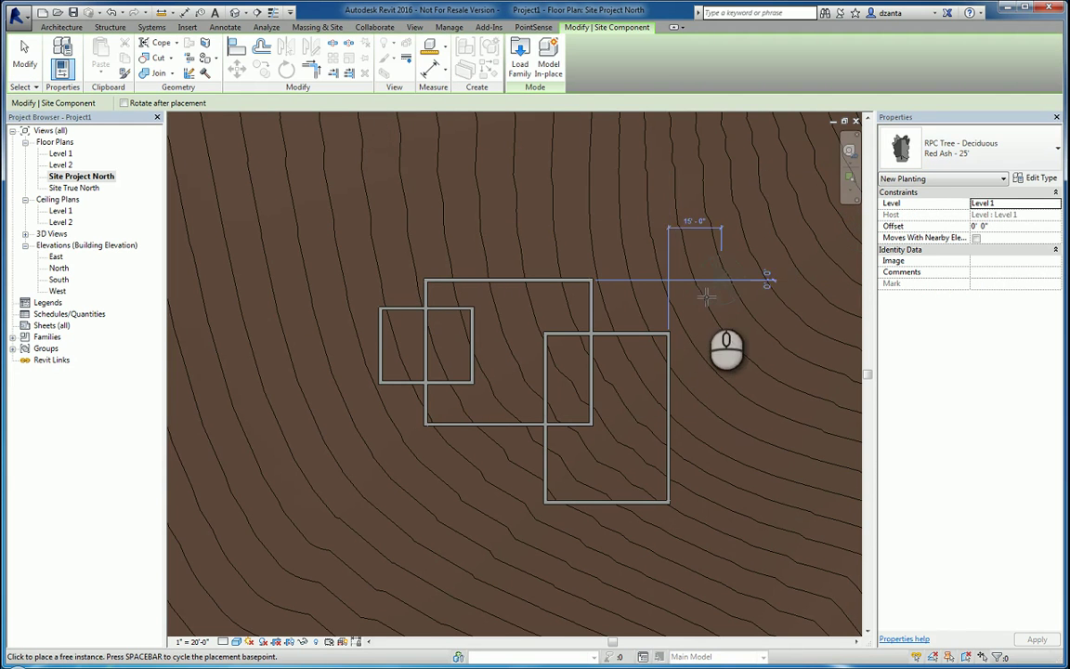
# Place four Red Ash 25' deciduous trees east of the buildings, then select the northernmost
pyautogui.click(630, 290)
pyautogui.click(711, 344)
pyautogui.click(723, 493)
pyautogui.click(633, 542)
pyautogui.press('Escape')
pyautogui.press('Escape')
pyautogui.click(628, 290)
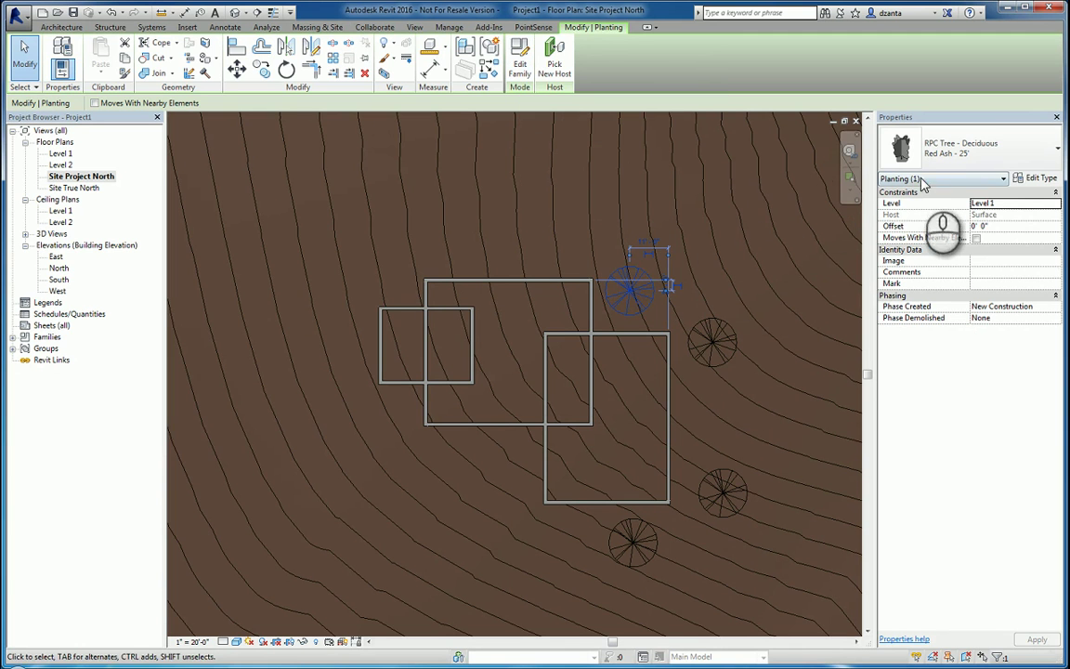
pyautogui.click(520, 60)
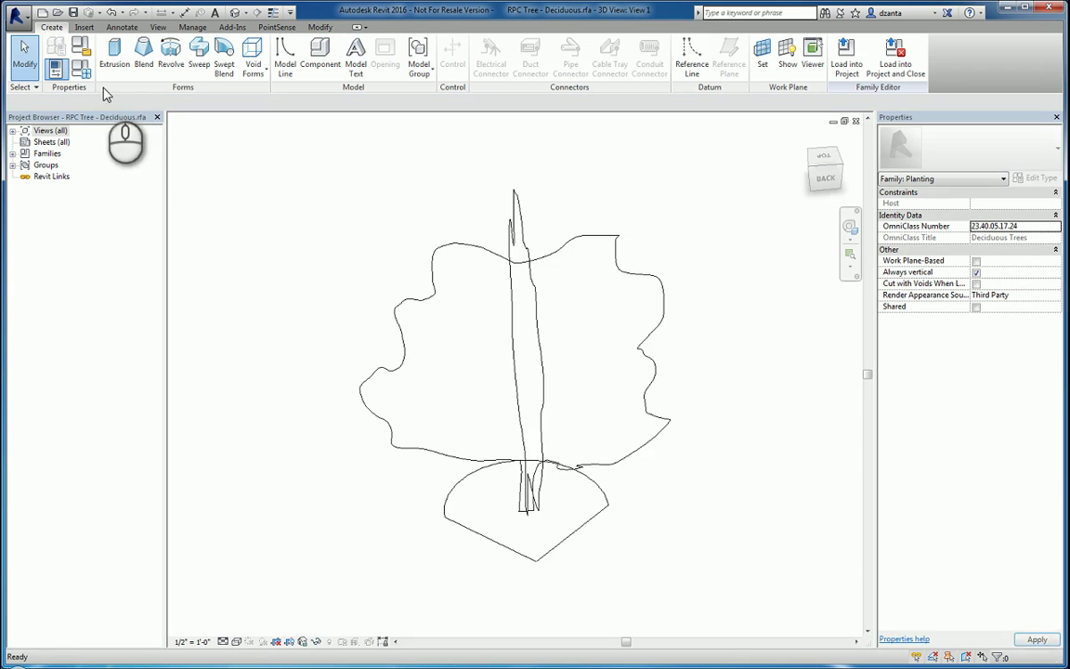
pyautogui.click(80, 46)
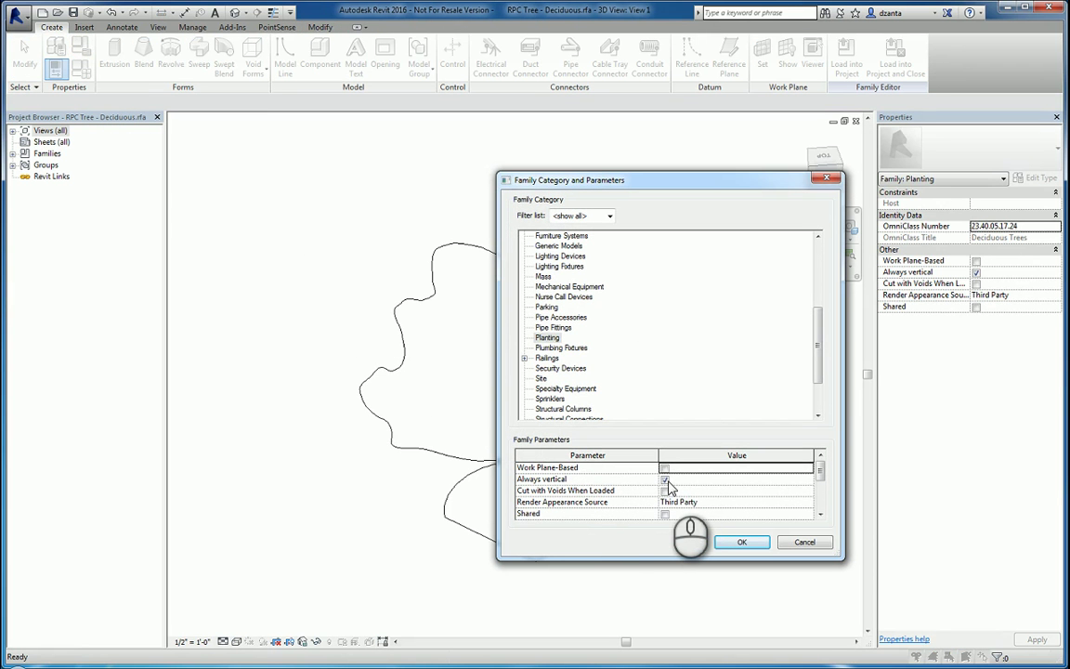
pyautogui.click(804, 542)
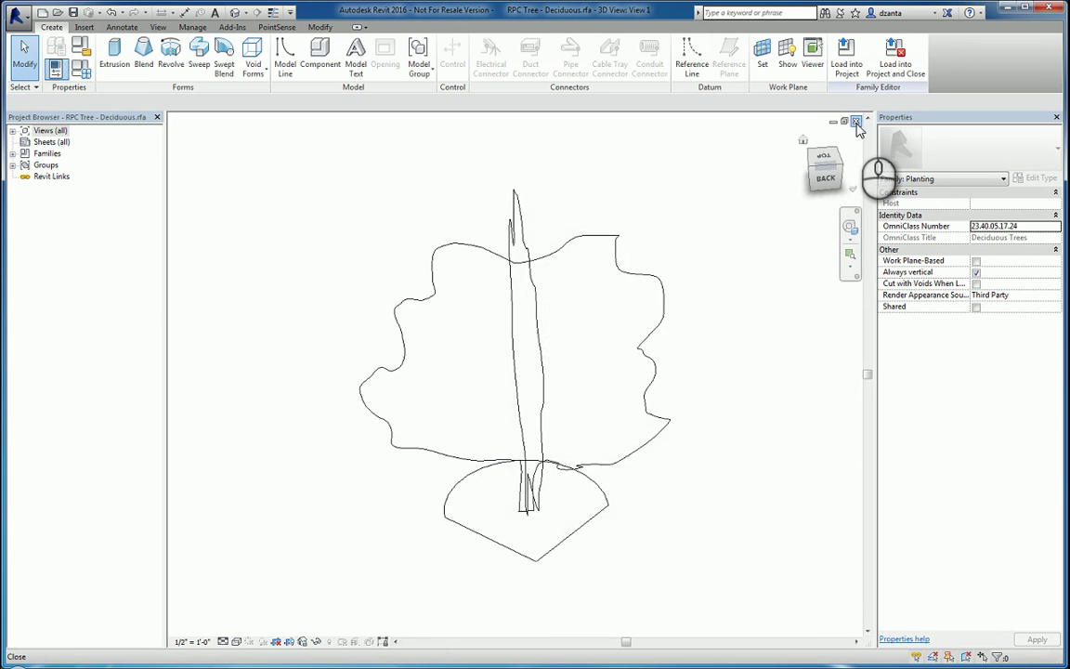
pyautogui.click(856, 122)
pyautogui.click(645, 348)
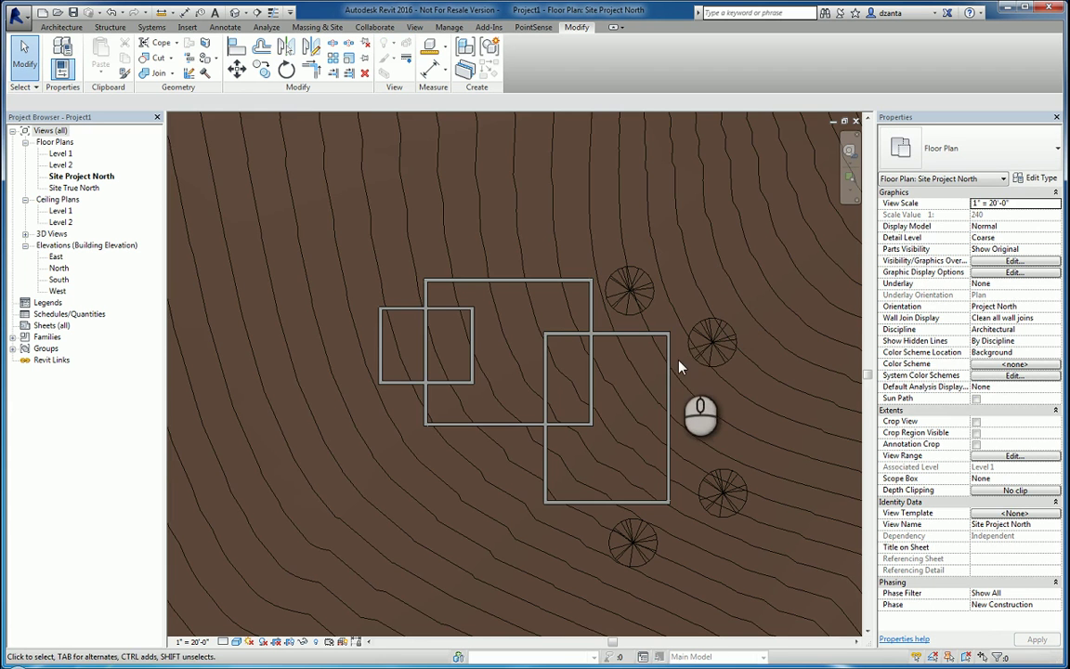
pyautogui.scroll(-1, 679, 365)
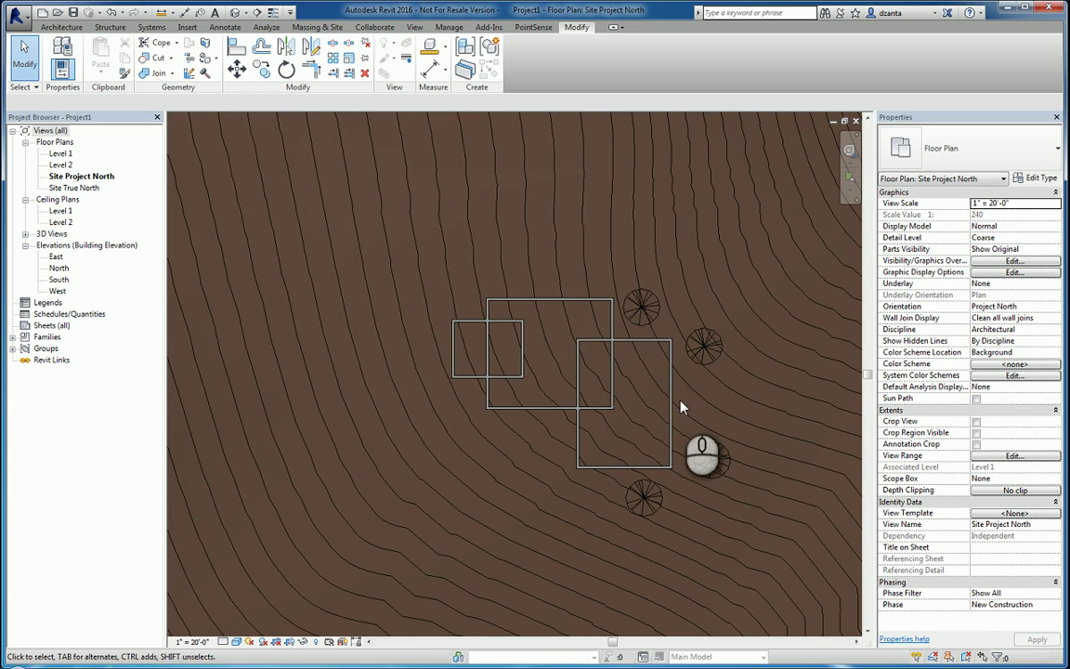
pyautogui.scroll(-1, 681, 405)
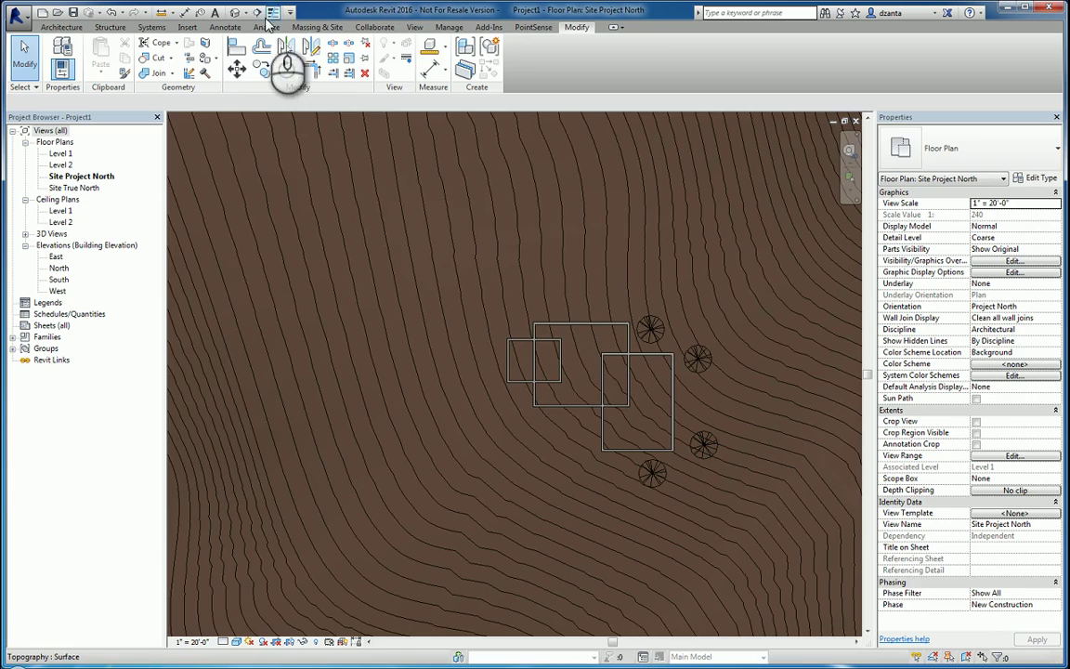
pyautogui.click(234, 13)
pyautogui.keyDown('shift'); pyautogui.moveTo(695, 406); pyautogui.dragTo(590, 393, button='middle'); pyautogui.keyUp('shift')
pyautogui.scroll(6, 539, 398)
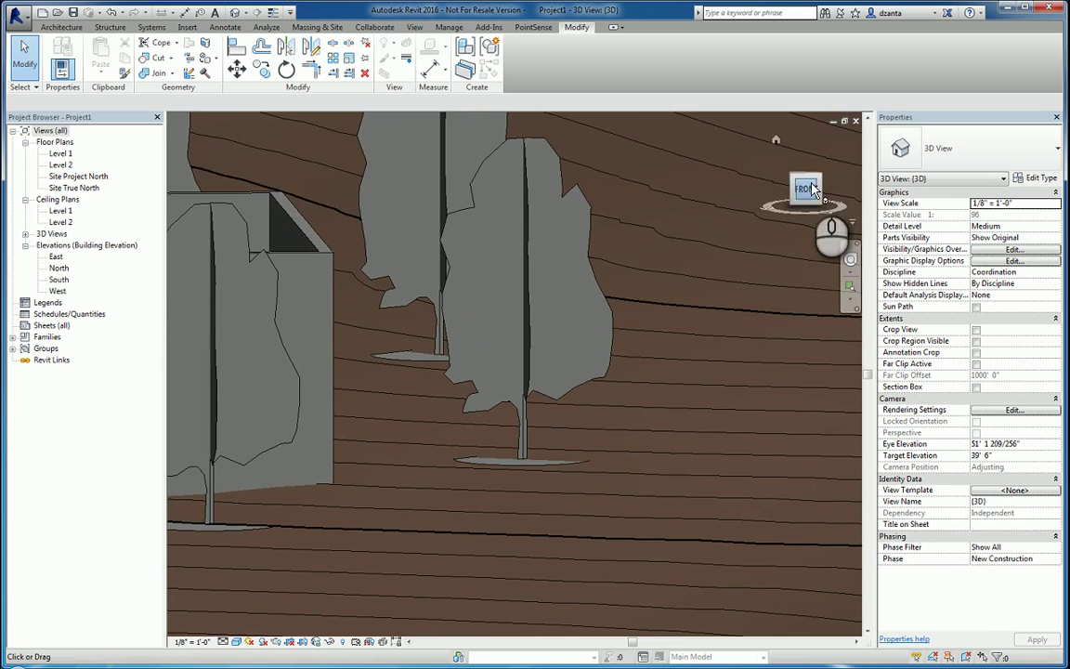
pyautogui.scroll(-3, 712, 277)
pyautogui.scroll(5, 711, 278)
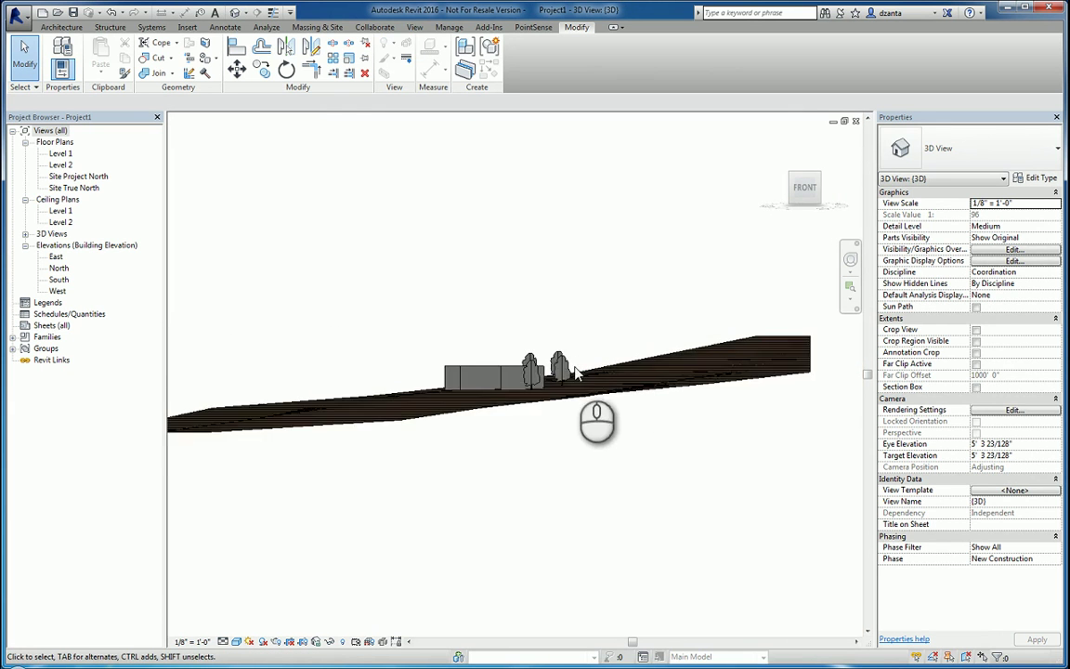
pyautogui.scroll(3, 559, 394)
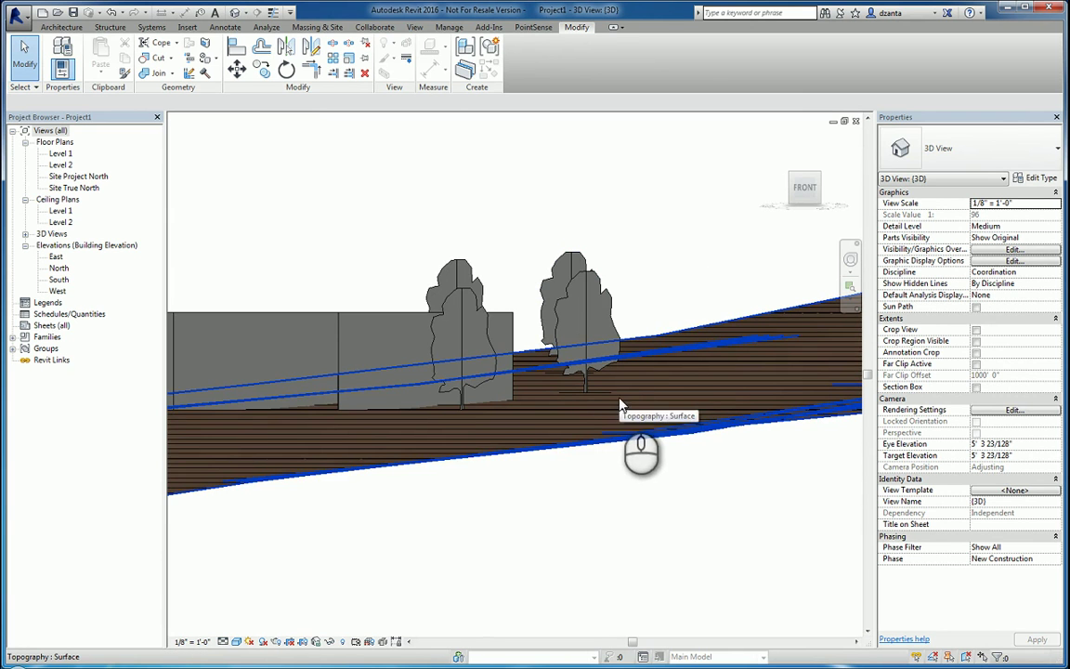
pyautogui.click(823, 174)
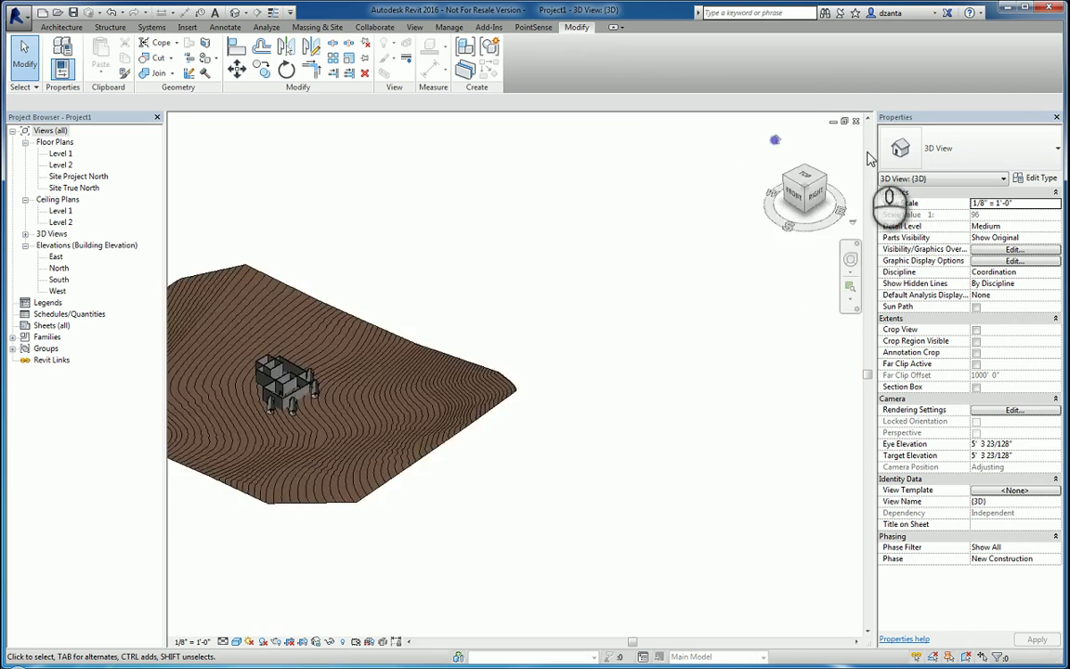
pyautogui.click(856, 123)
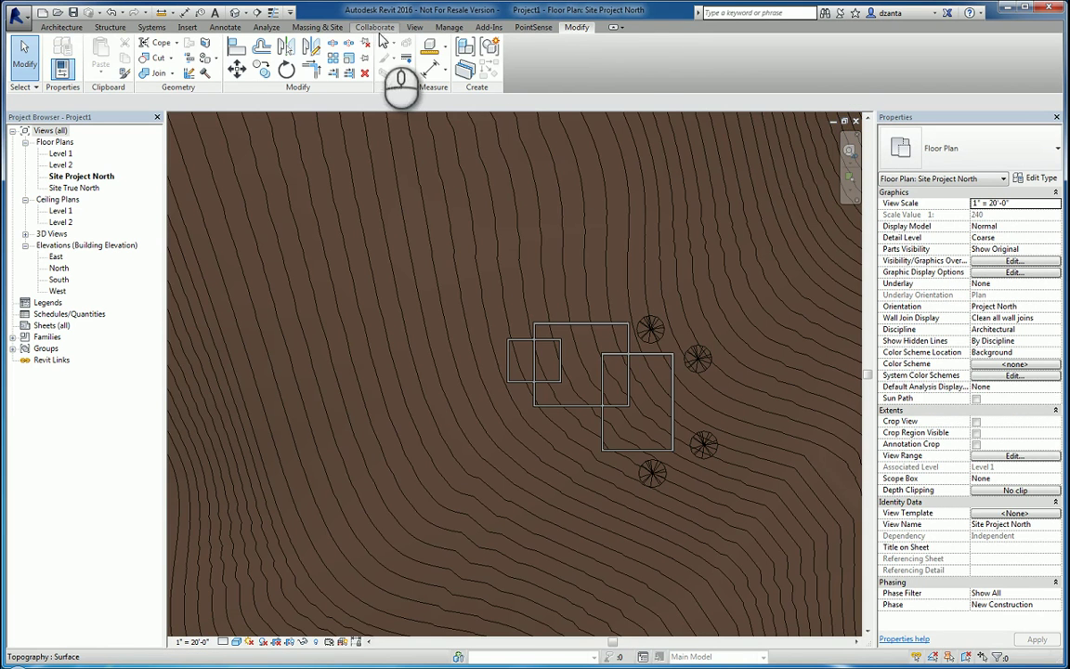
# Start placing a parking space and check the available parking space types
pyautogui.click(332, 28)
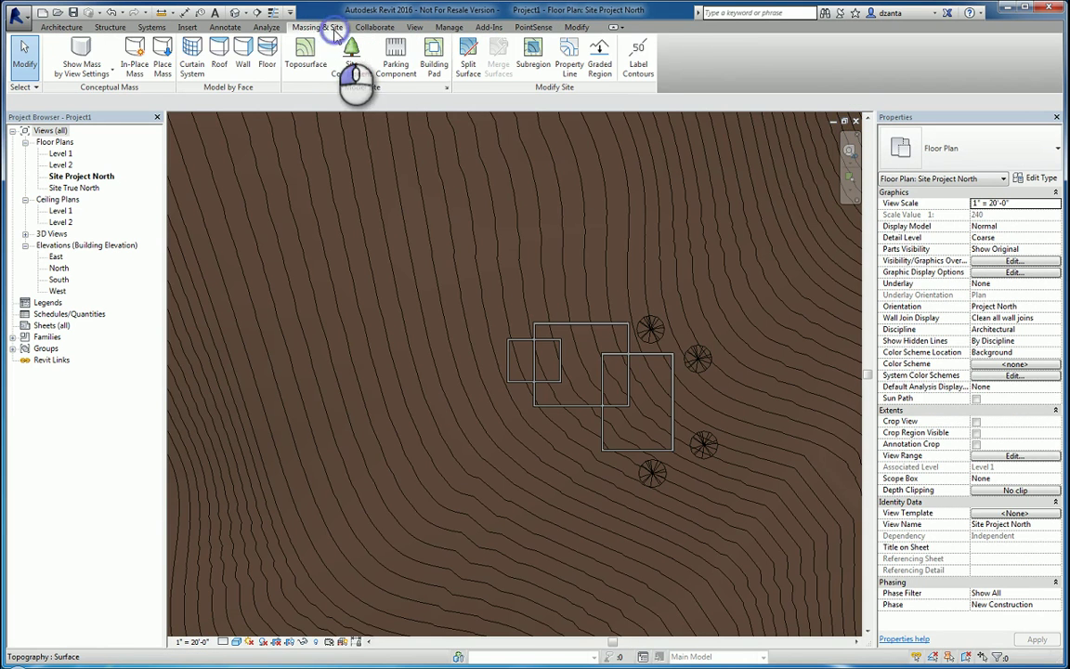
pyautogui.click(403, 80)
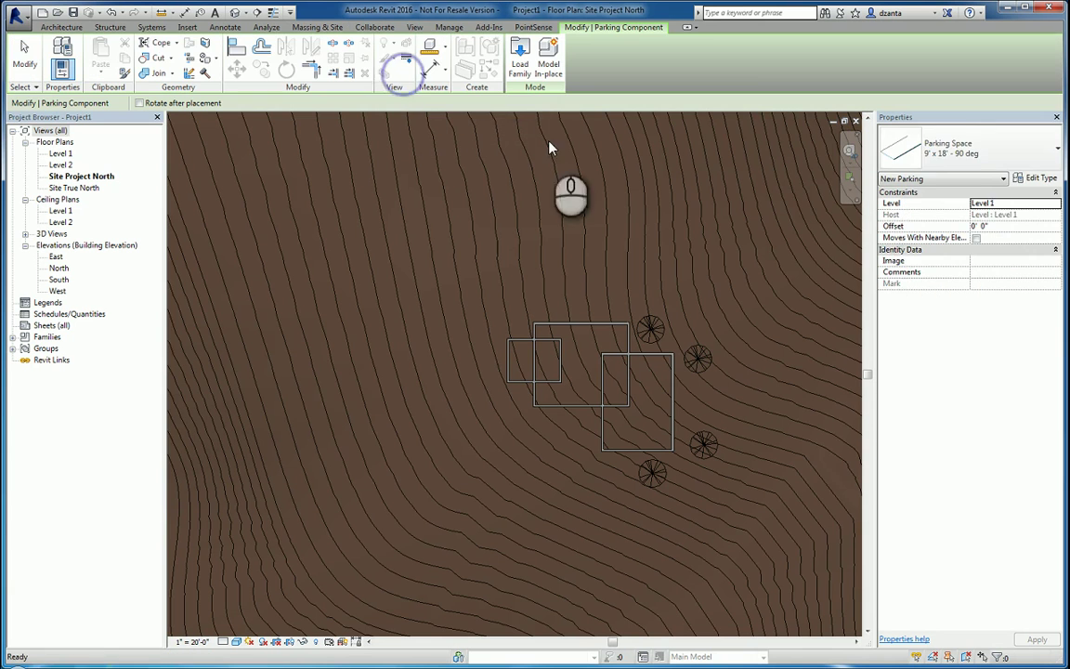
pyautogui.click(993, 146)
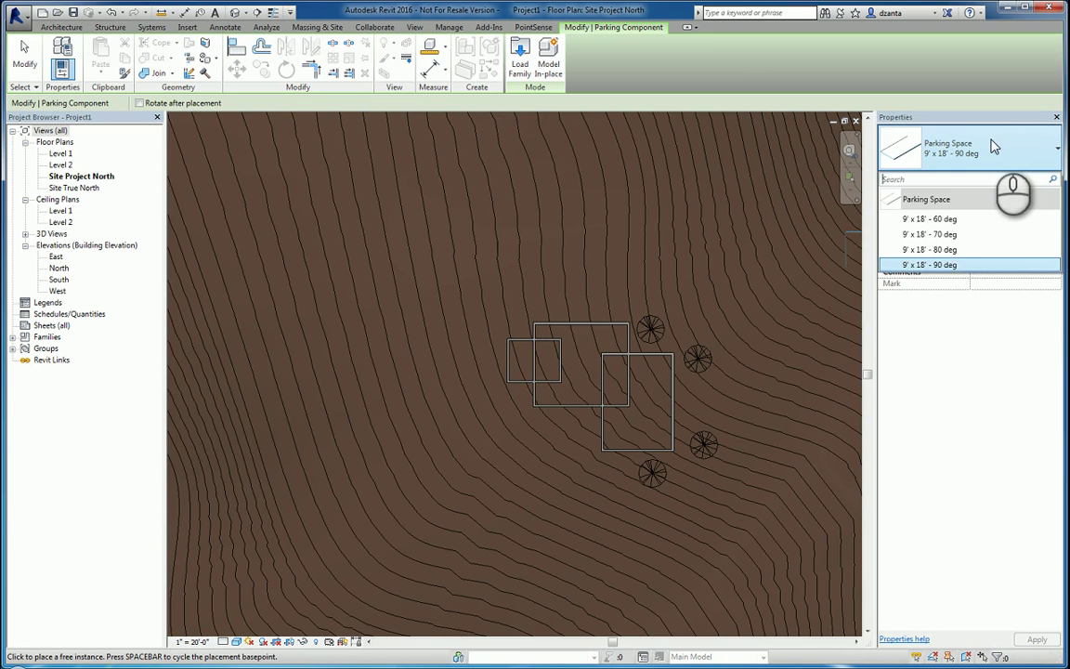
pyautogui.click(993, 146)
# In Load Family, browse Site > Parking and preview Direction Arrows, Parking Space and ADA families
pyautogui.click(520, 61)
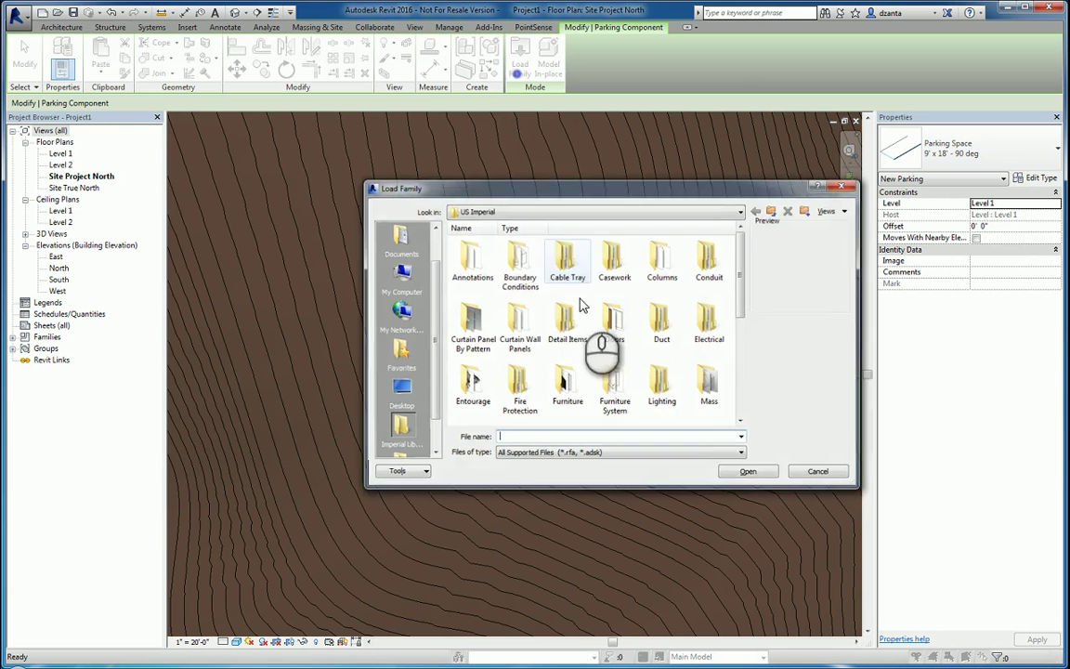
pyautogui.moveTo(743, 283); pyautogui.dragTo(750, 379)
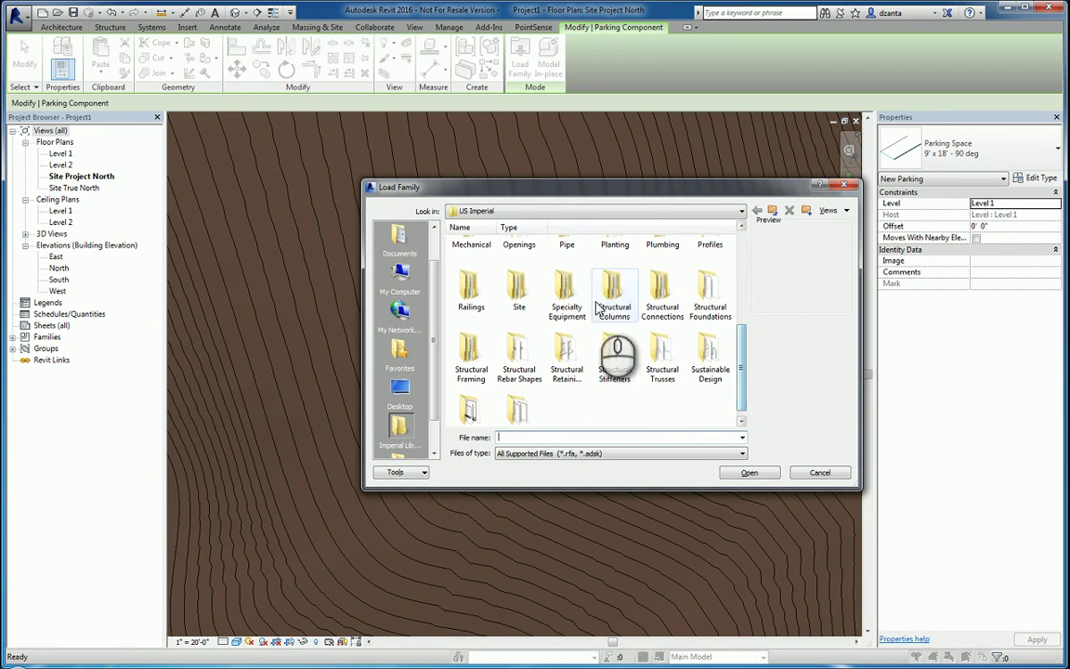
pyautogui.doubleClick(509, 292)
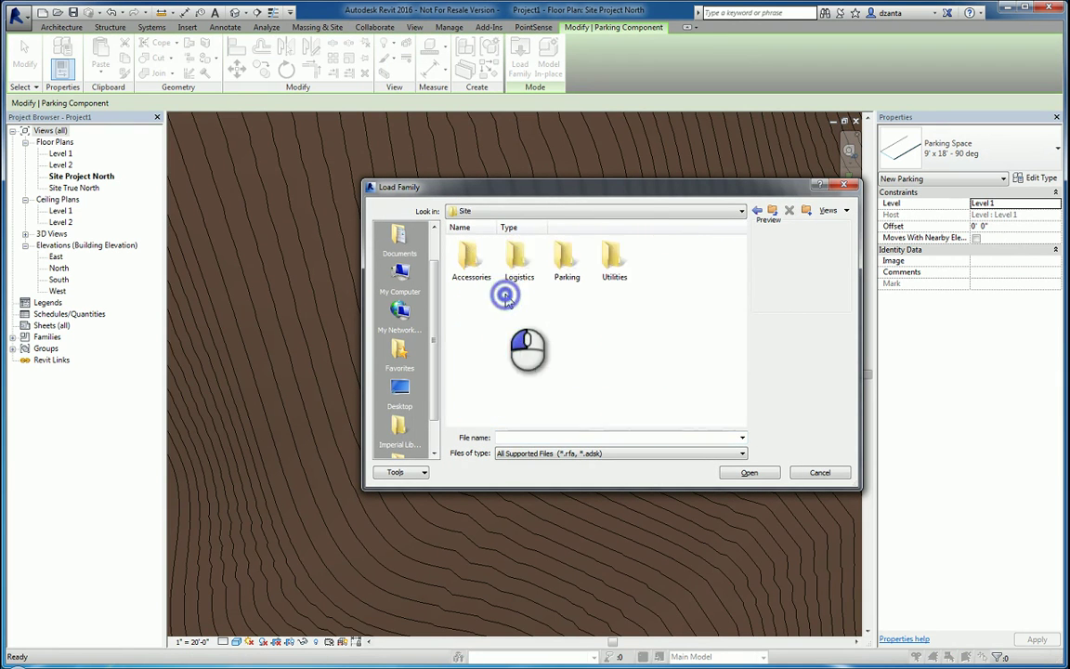
pyautogui.doubleClick(567, 265)
pyautogui.click(608, 265)
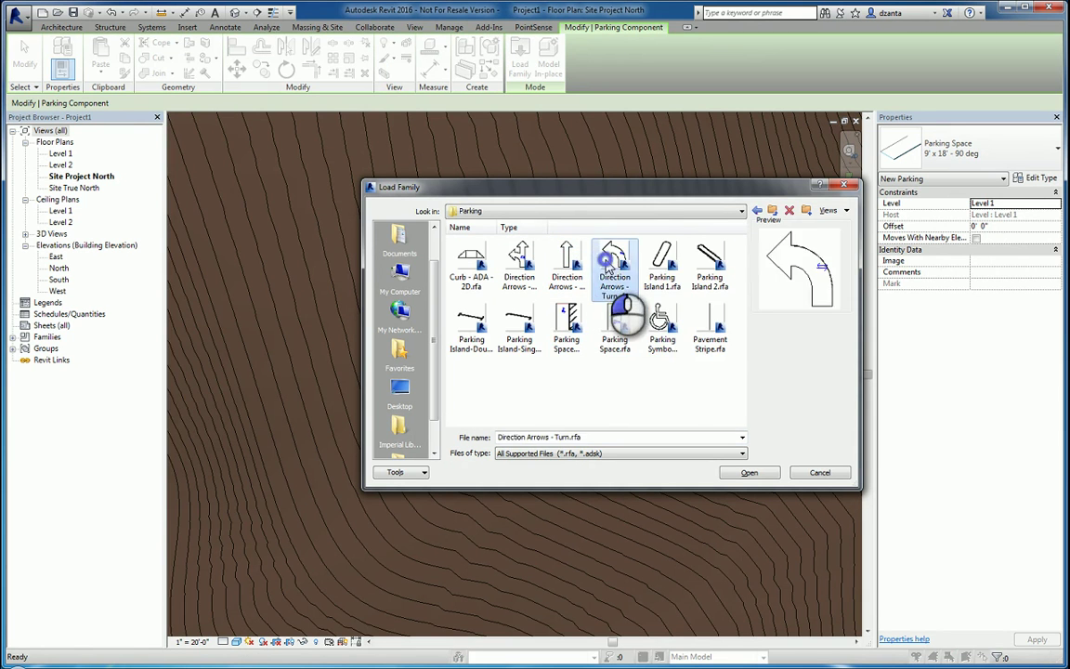
pyautogui.click(613, 323)
pyautogui.click(567, 325)
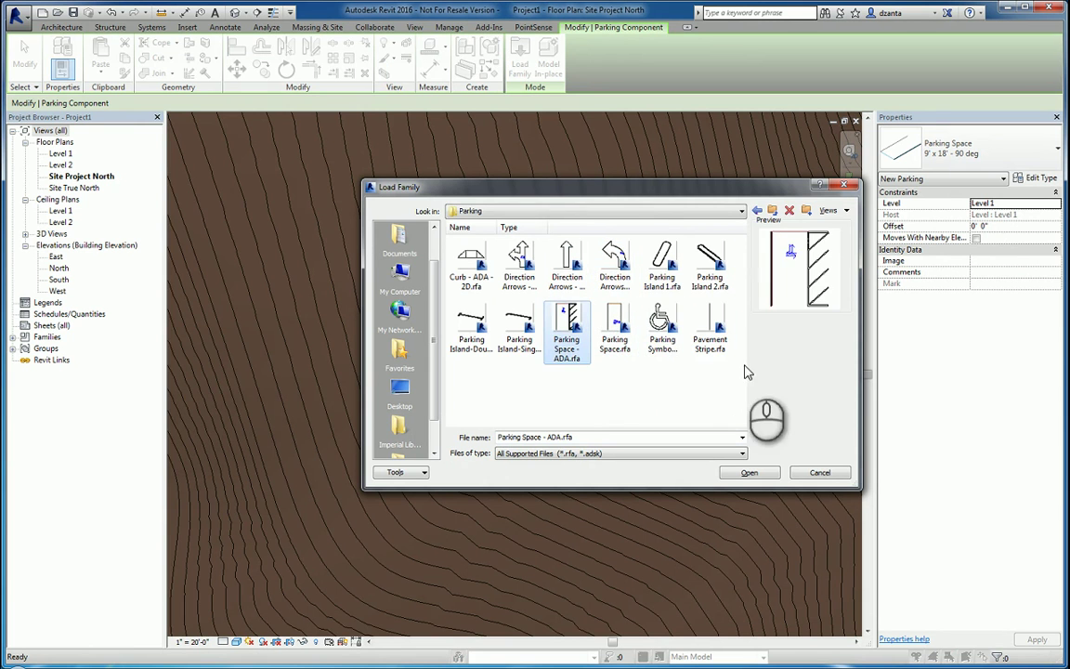
# Look through the Site Accessories and Logistics folders, ending in Utilities
pyautogui.click(772, 210)
pyautogui.doubleClick(471, 256)
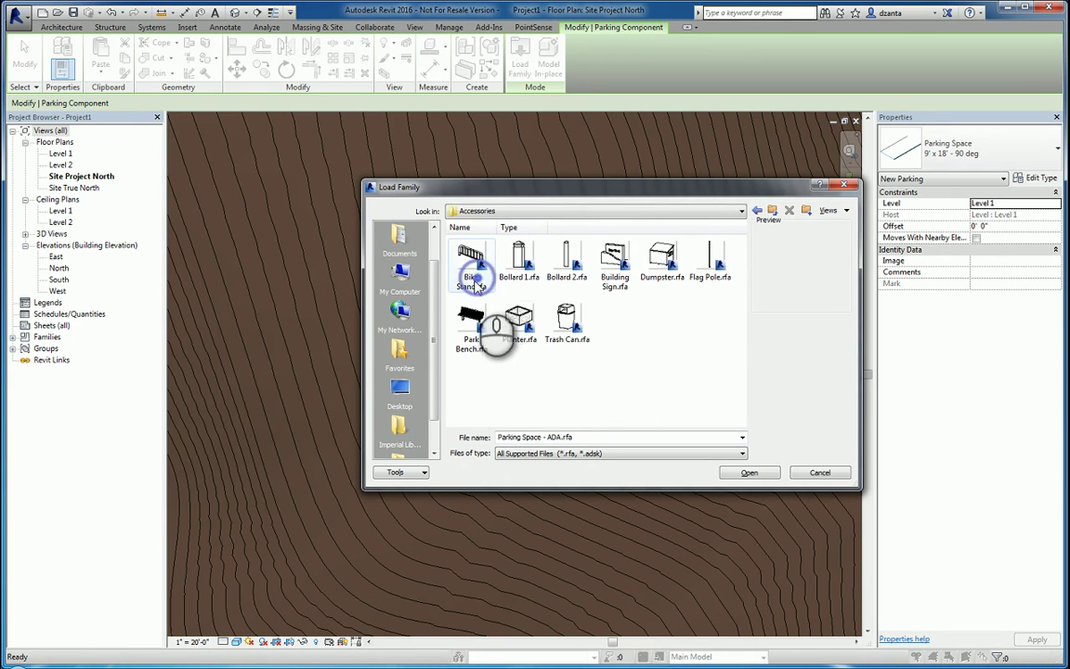
pyautogui.click(772, 210)
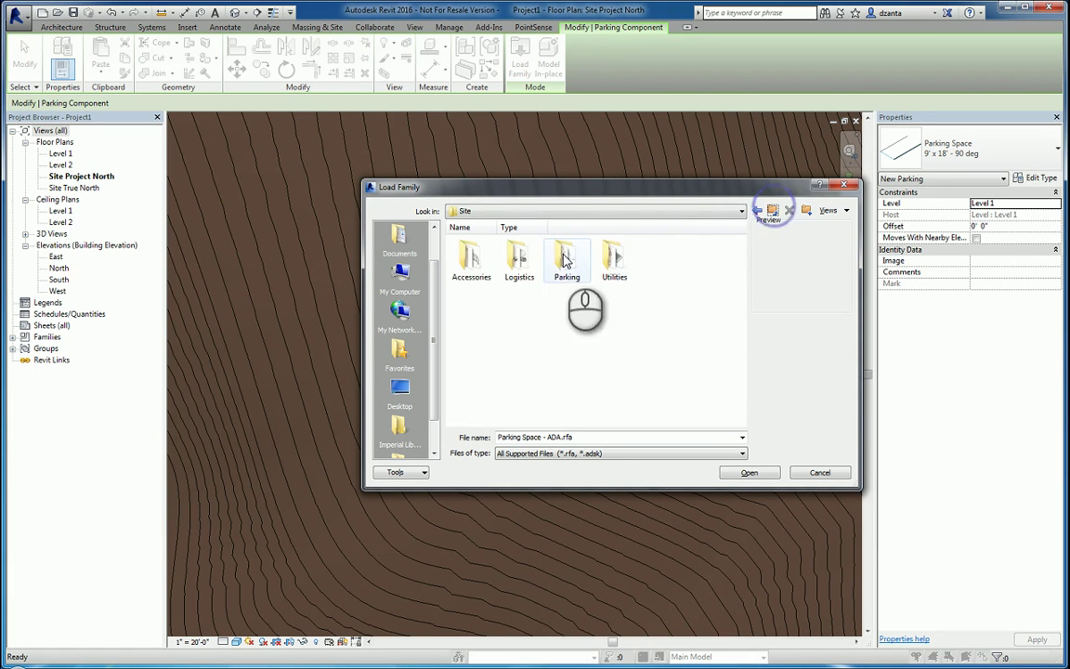
pyautogui.doubleClick(517, 257)
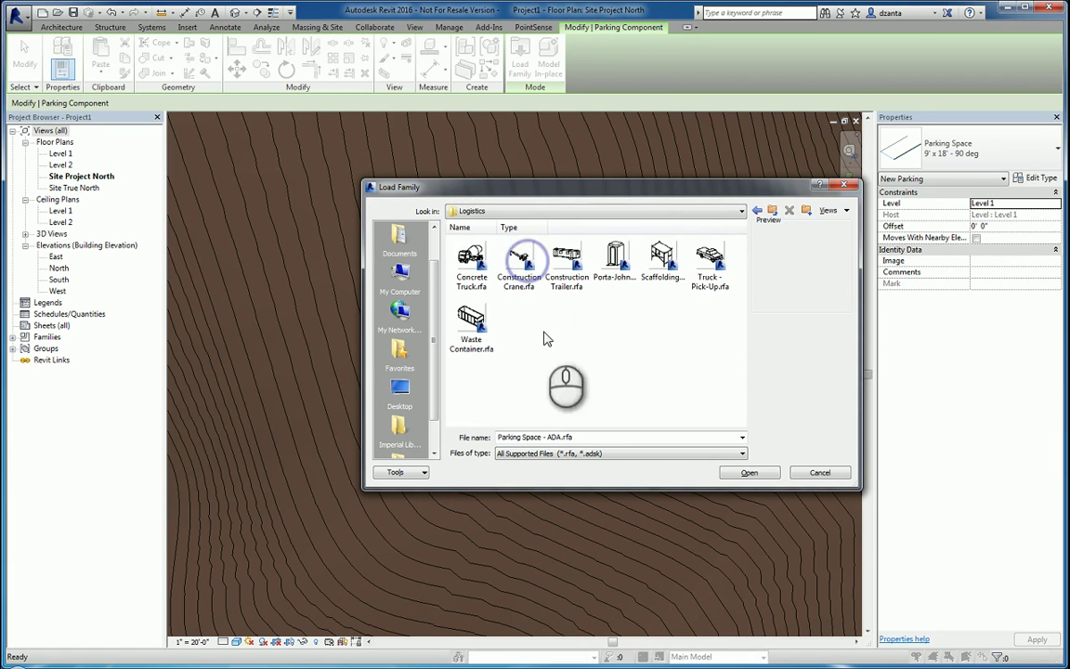
pyautogui.click(771, 210)
pyautogui.doubleClick(612, 257)
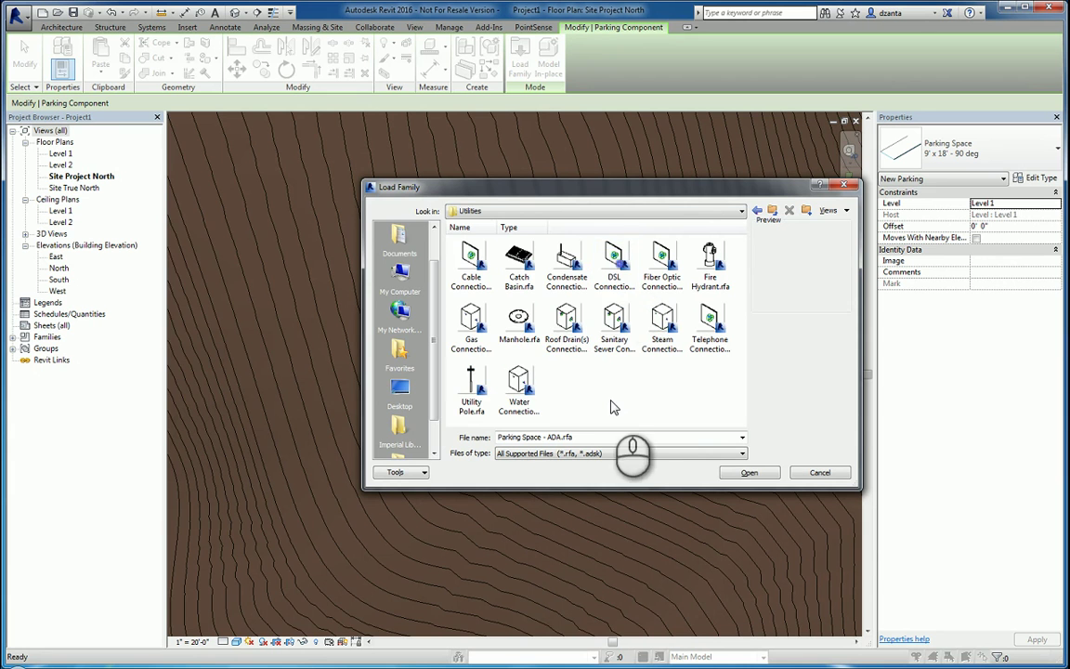
# Skip loading and place one 9' x 18' parking space west of the buildings, then select it
pyautogui.click(800, 474)
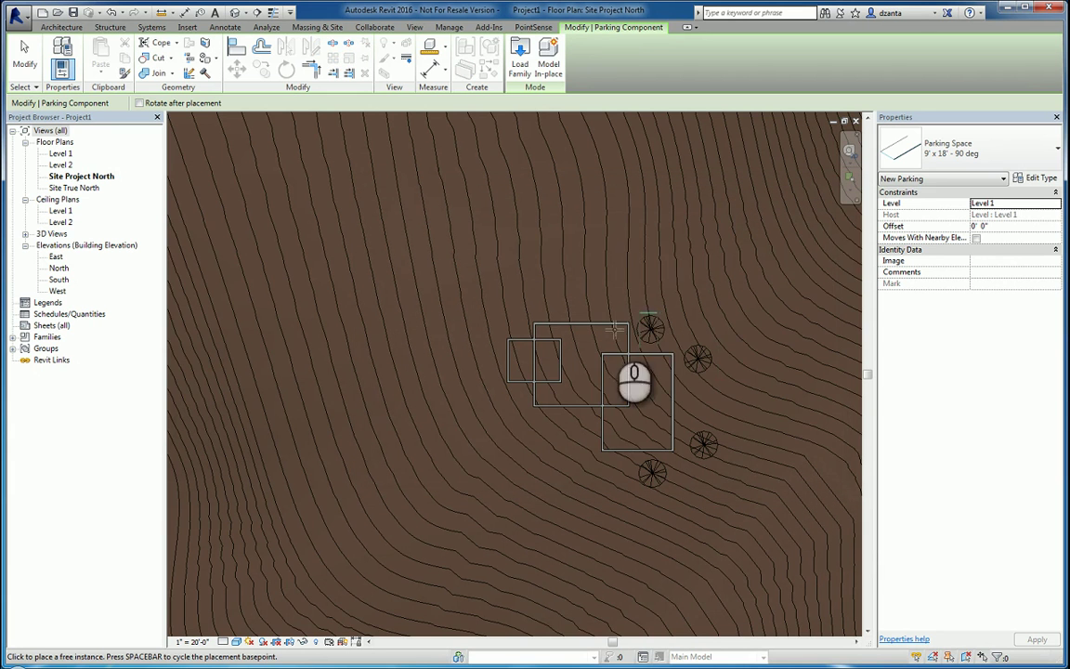
pyautogui.scroll(4, 539, 418)
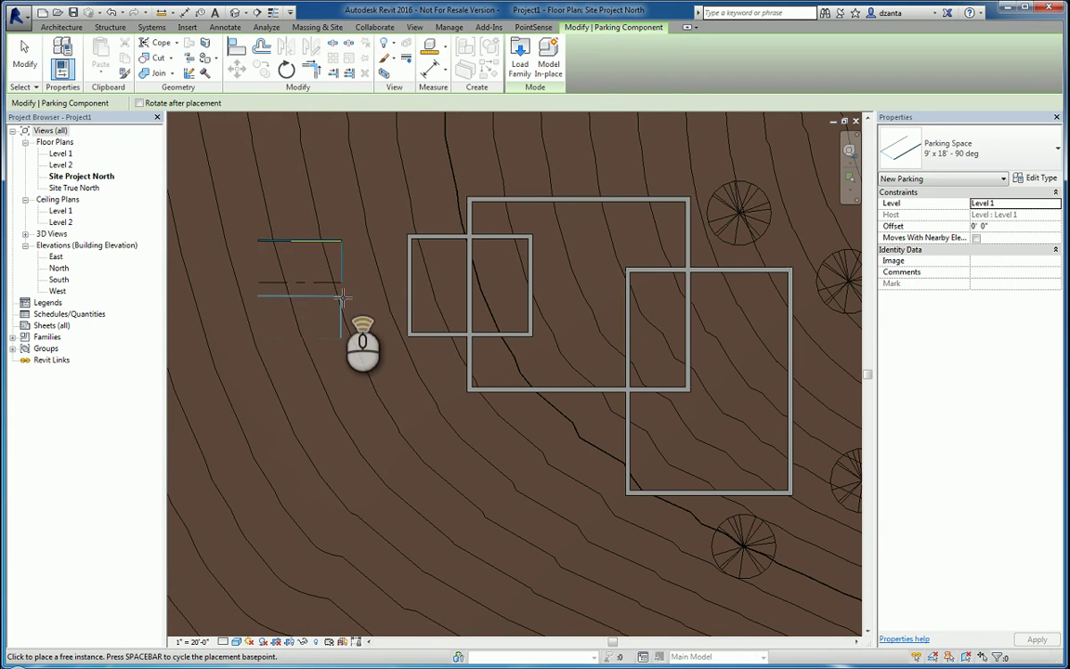
pyautogui.scroll(1, 341, 297)
pyautogui.scroll(1, 342, 297)
pyautogui.click(344, 279)
pyautogui.press('Escape')
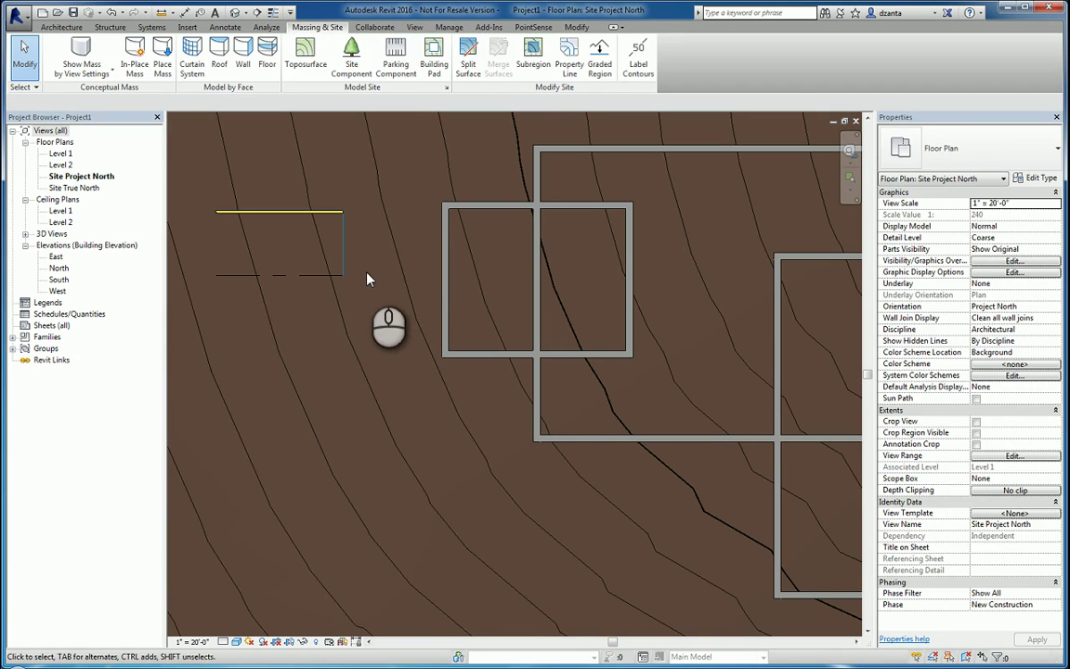
pyautogui.click(342, 226)
# Start Copy with Multiple and Constrain enabled, and confirm the Snaps settings
pyautogui.scroll(2, 342, 232)
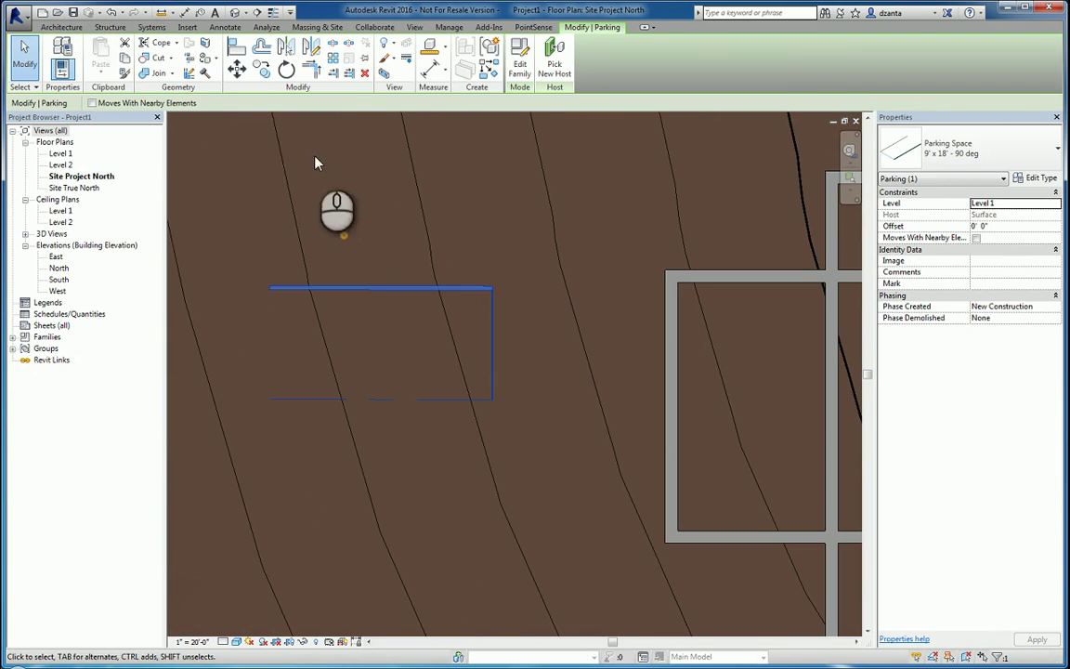
pyautogui.click(260, 73)
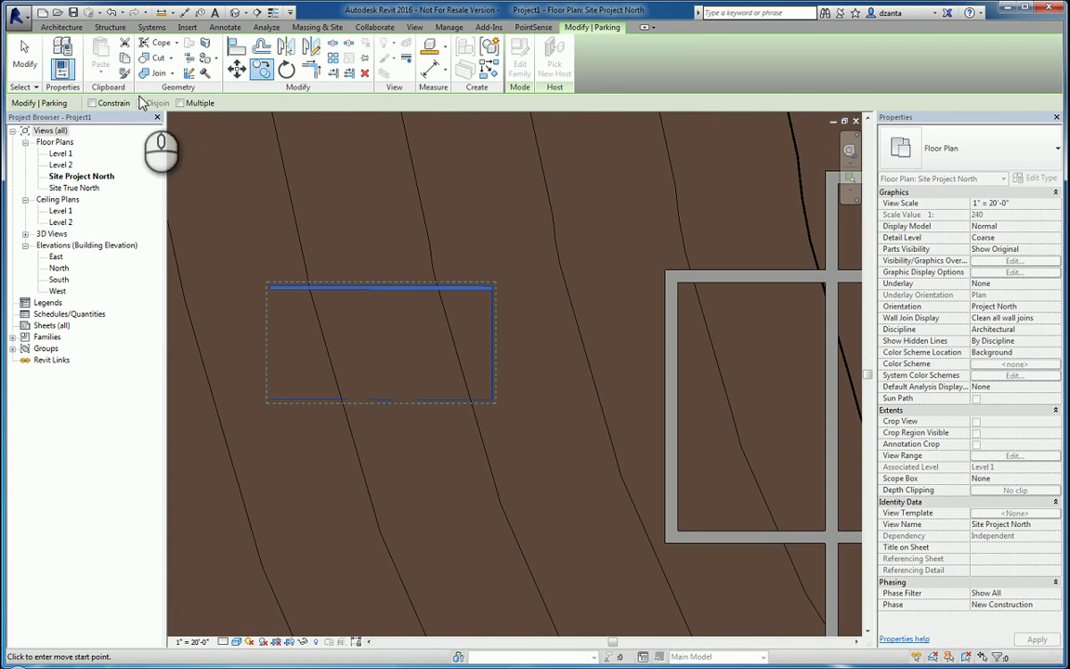
pyautogui.click(182, 104)
pyautogui.click(113, 103)
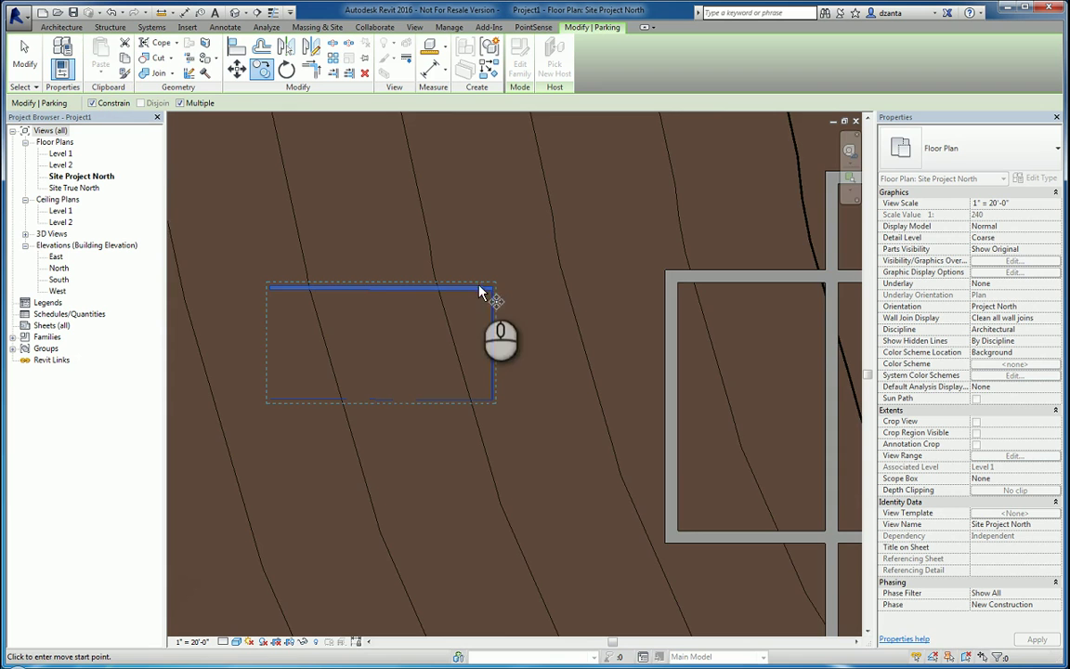
pyautogui.scroll(3, 480, 291)
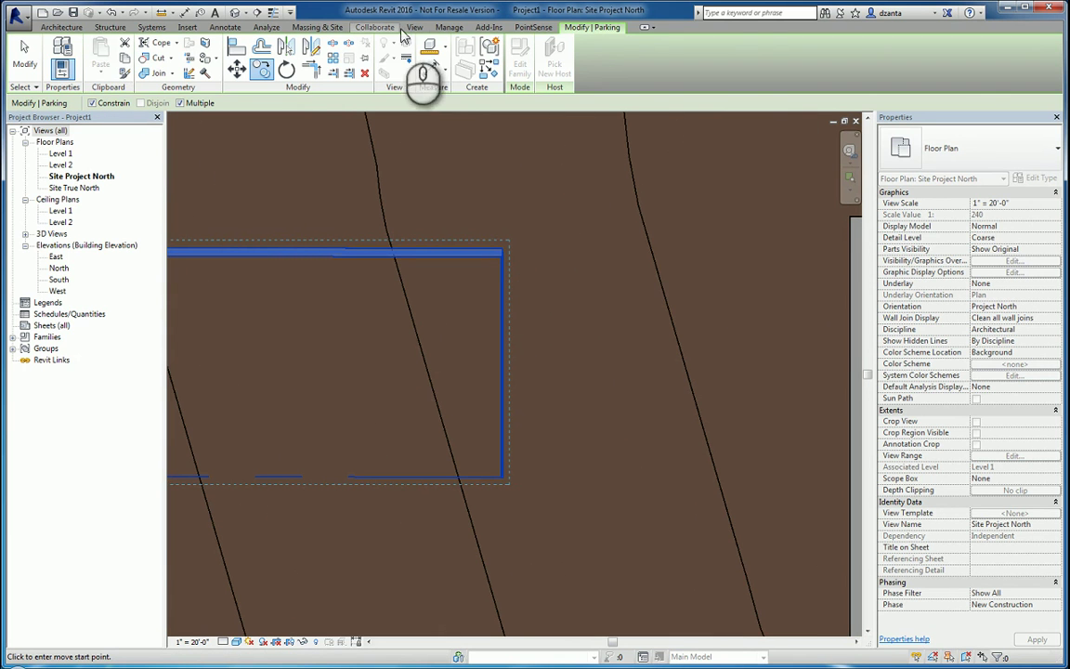
pyautogui.click(440, 28)
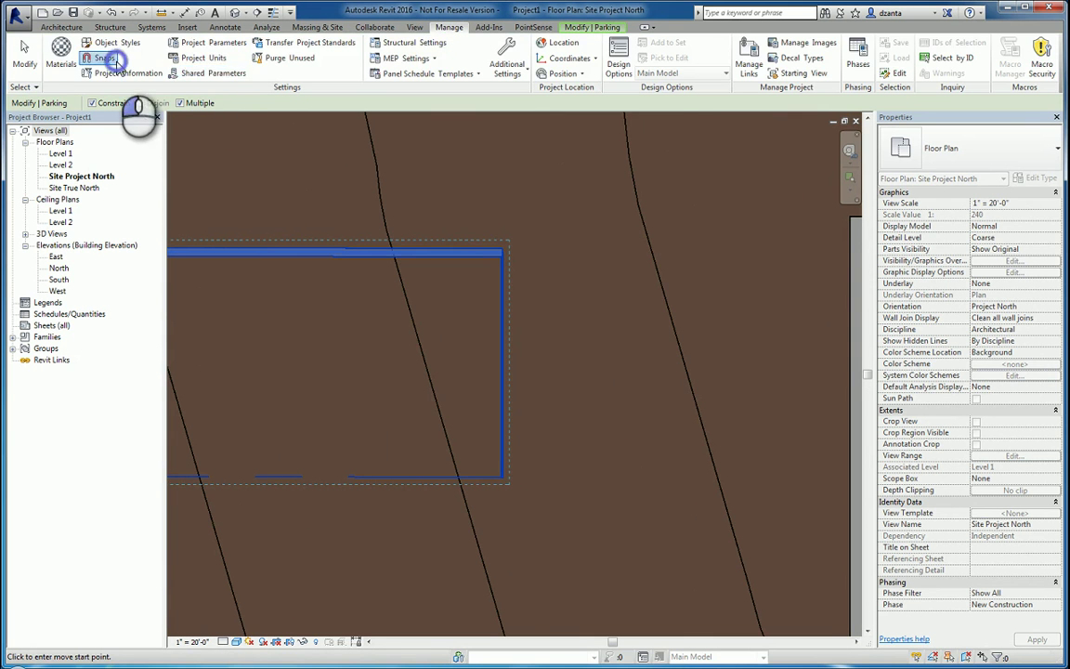
pyautogui.click(105, 59)
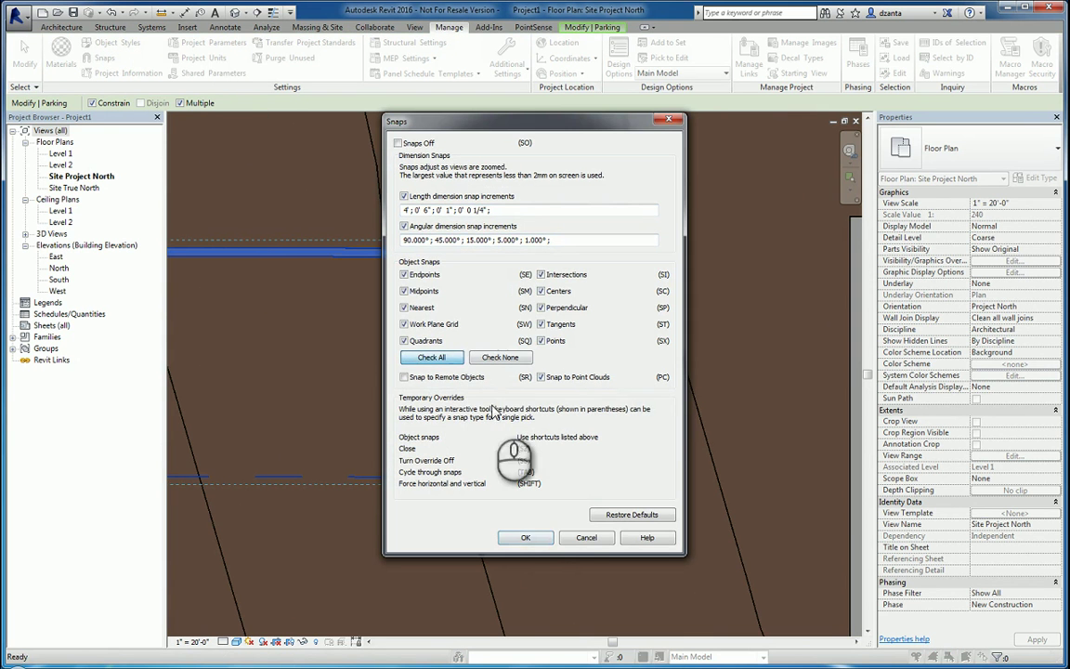
pyautogui.click(524, 536)
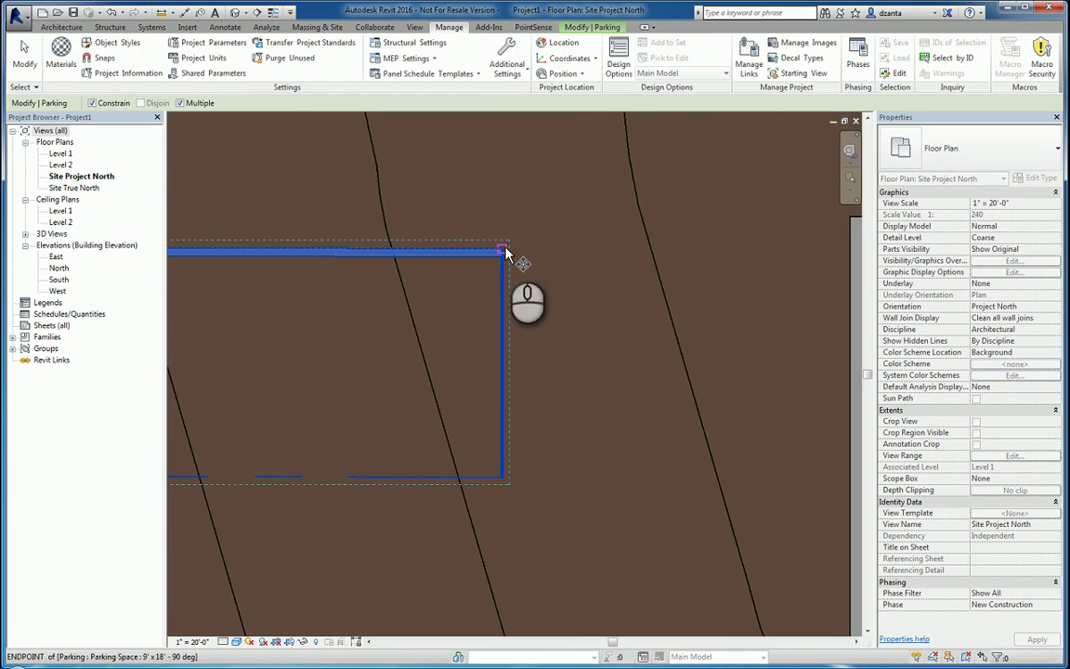
# Copy the parking space from its corner to a new stall directly below
pyautogui.moveTo(507, 253); pyautogui.dragTo(507, 488)
pyautogui.moveTo(507, 489); pyautogui.dragTo(510, 176, button='middle')
pyautogui.press('c')
pyautogui.press('o')
pyautogui.click(506, 156)
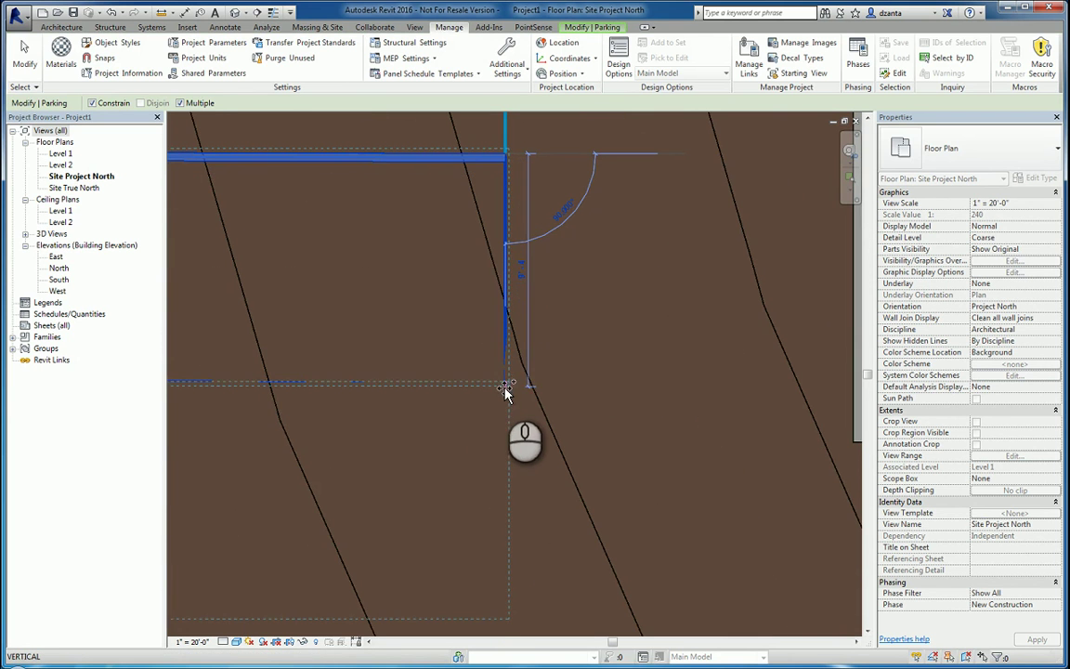
pyautogui.click(505, 384)
pyautogui.scroll(-3, 585, 427)
pyautogui.press('Escape')
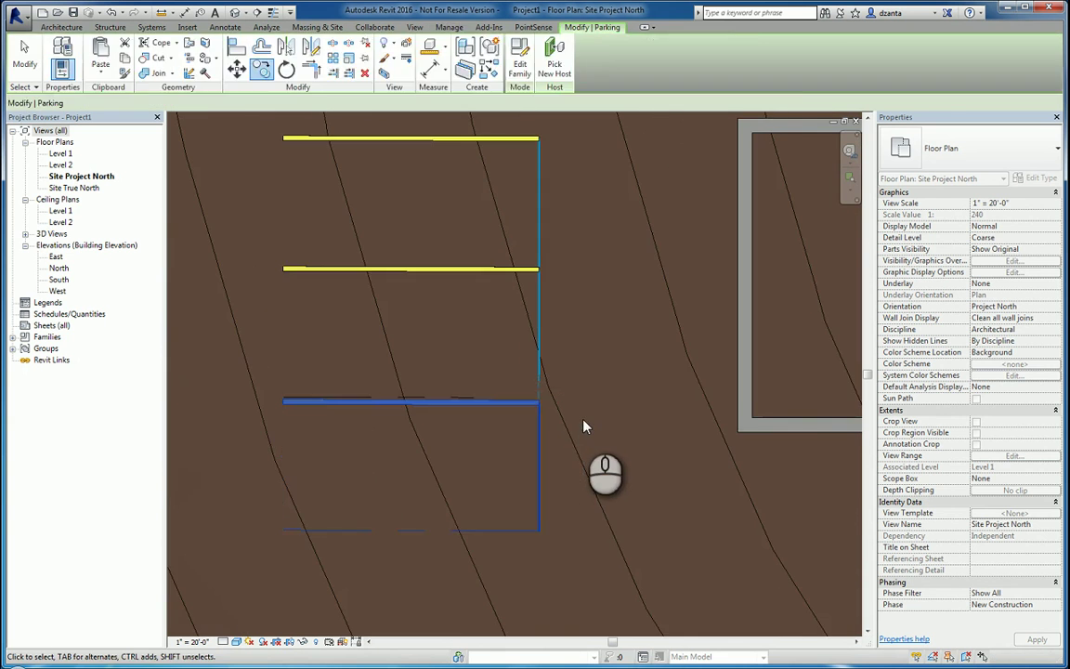
# Deselect the parking copy, center the buildings and begin a building pad sketch
pyautogui.click(583, 426)
pyautogui.scroll(-5, 599, 381)
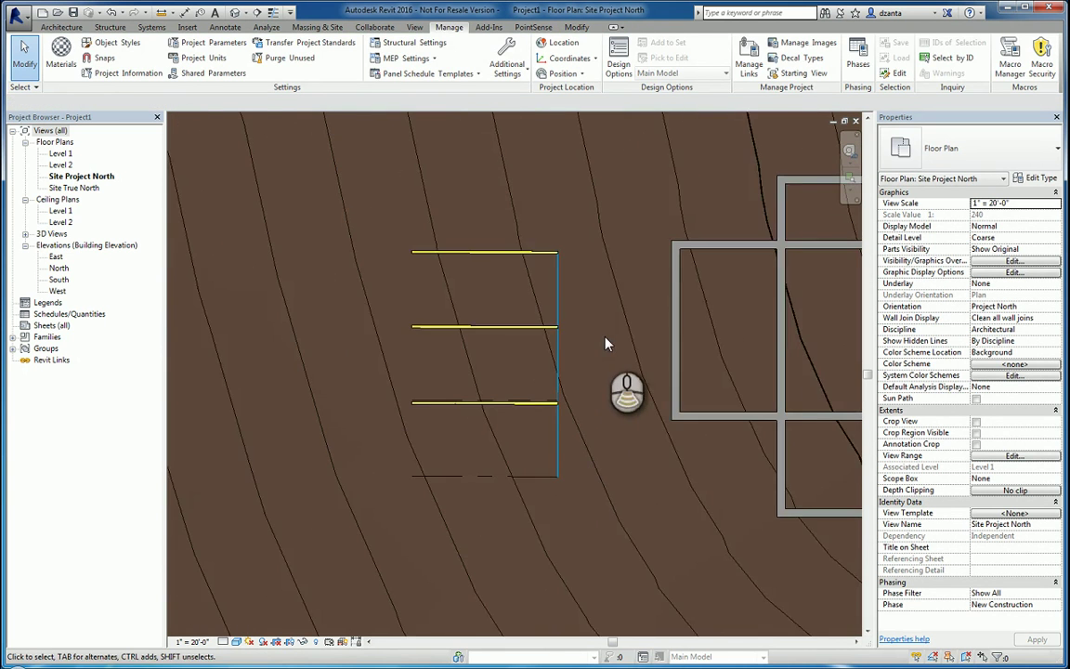
pyautogui.click(340, 29)
pyautogui.scroll(-2, 548, 275)
pyautogui.moveTo(548, 275); pyautogui.dragTo(409, 312, button='middle')
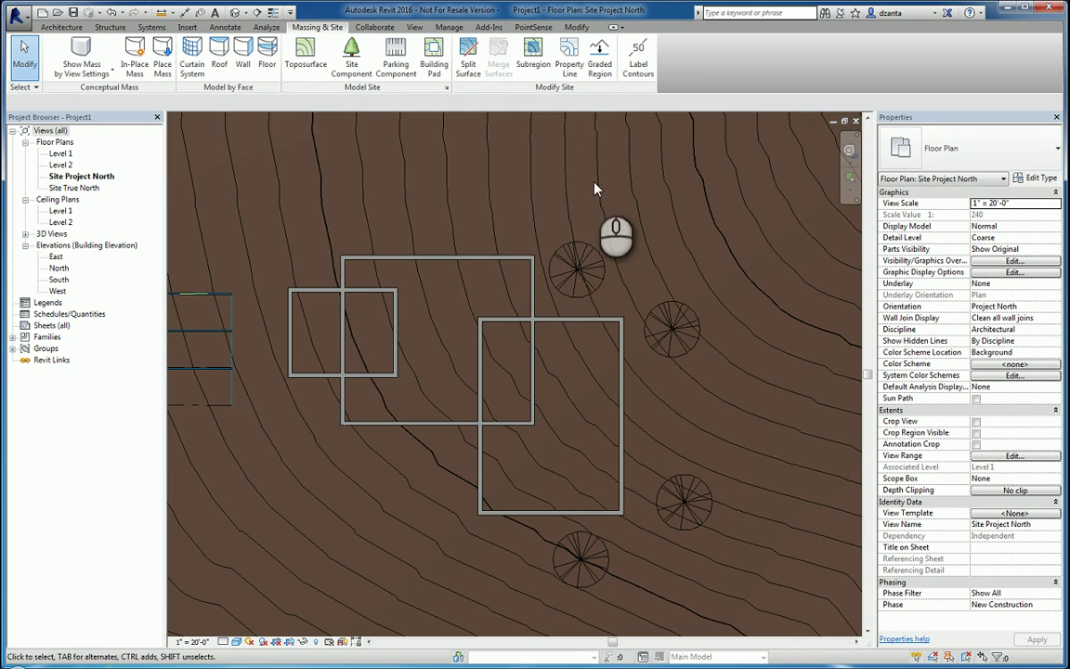
pyautogui.click(434, 61)
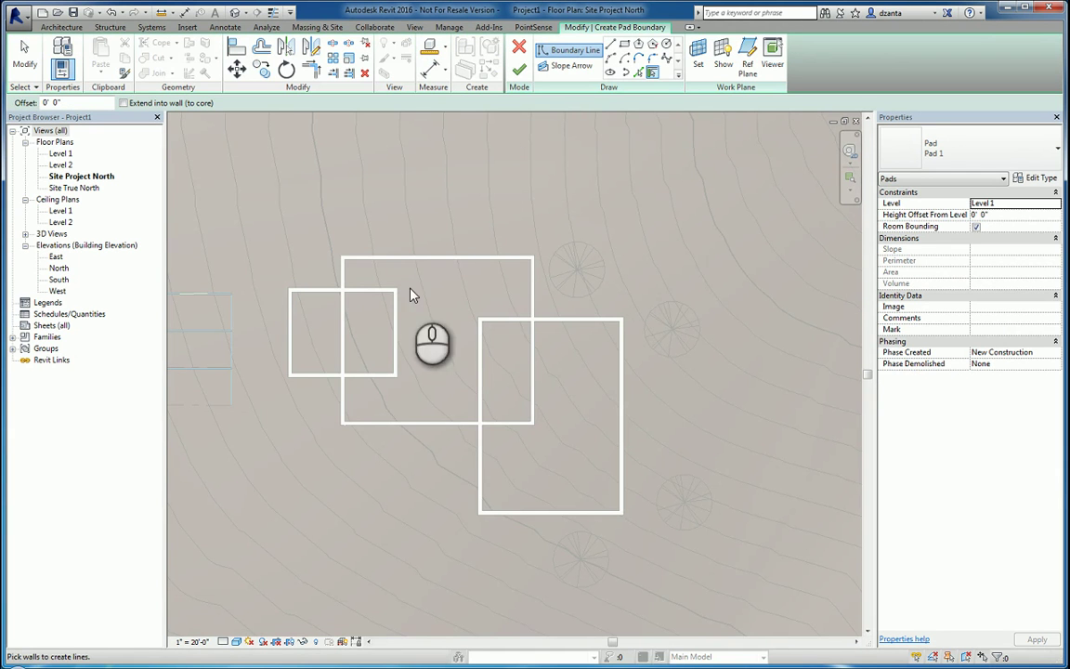
# Pick the outer walls of the three building squares as pad boundary lines, flipped outward
pyautogui.click(413, 260)
pyautogui.click(342, 269)
pyautogui.click(307, 289)
pyautogui.click(292, 343)
pyautogui.click(306, 375)
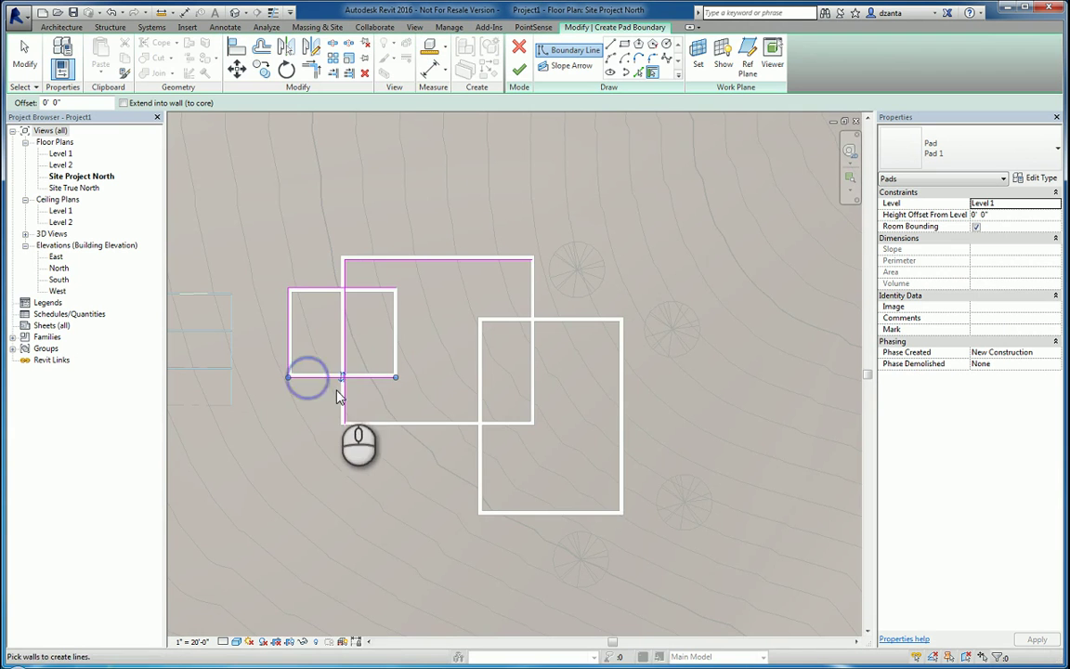
pyautogui.click(370, 422)
pyautogui.click(478, 465)
pyautogui.click(512, 512)
pyautogui.click(621, 393)
pyautogui.click(575, 317)
pyautogui.click(531, 279)
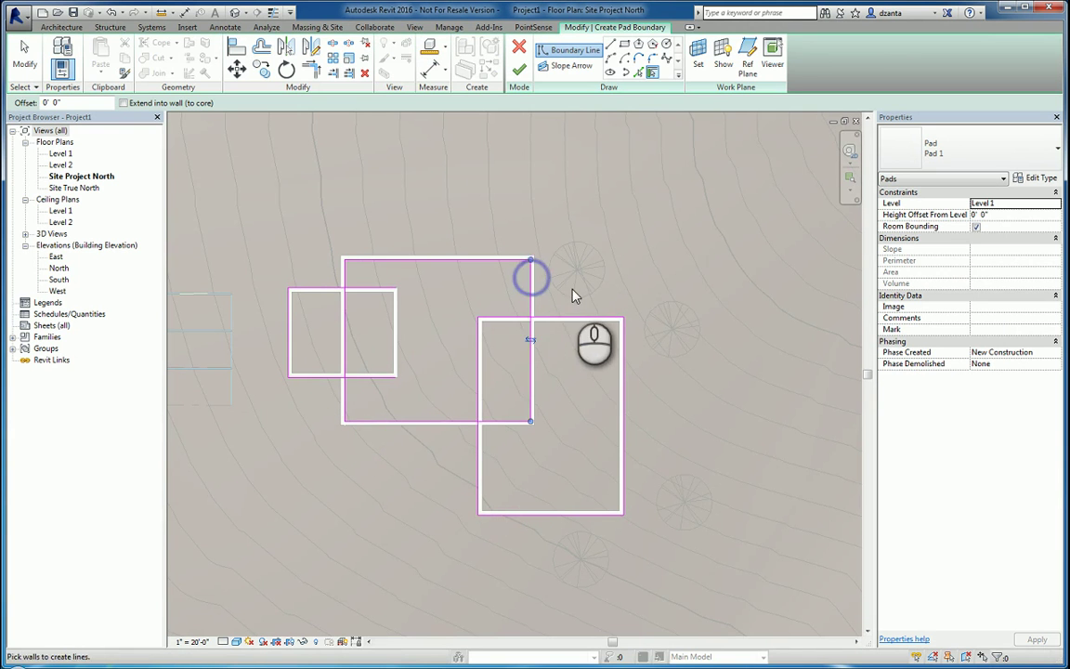
pyautogui.click(531, 339)
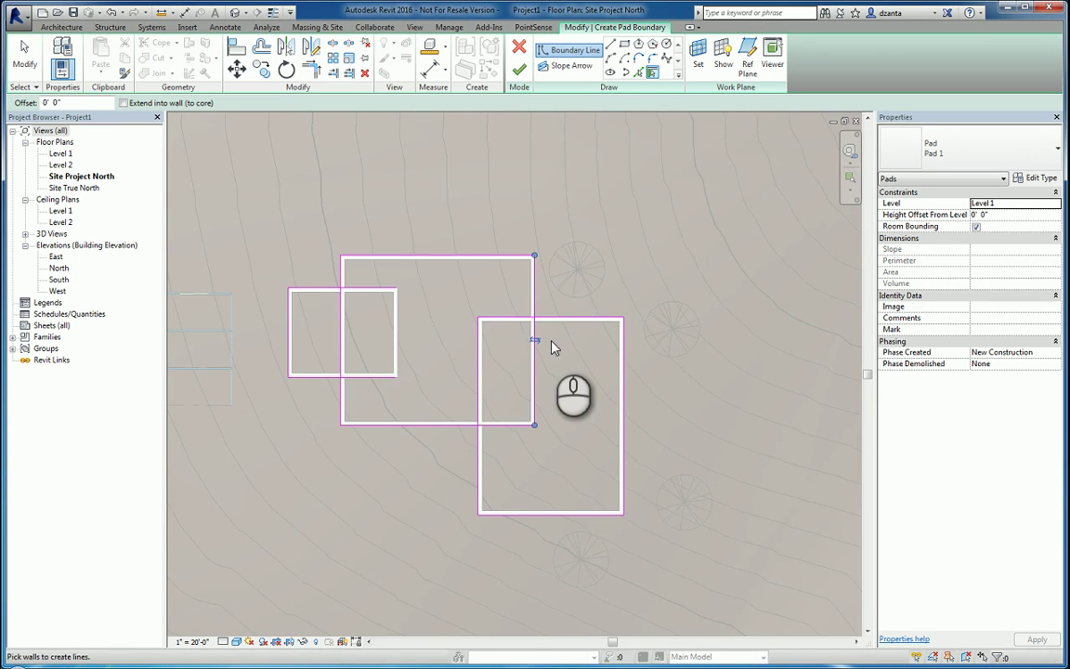
# Trim boundary lines to corners at the right square and small square joints
pyautogui.press('t')
pyautogui.press('r')
pyautogui.click(555, 317)
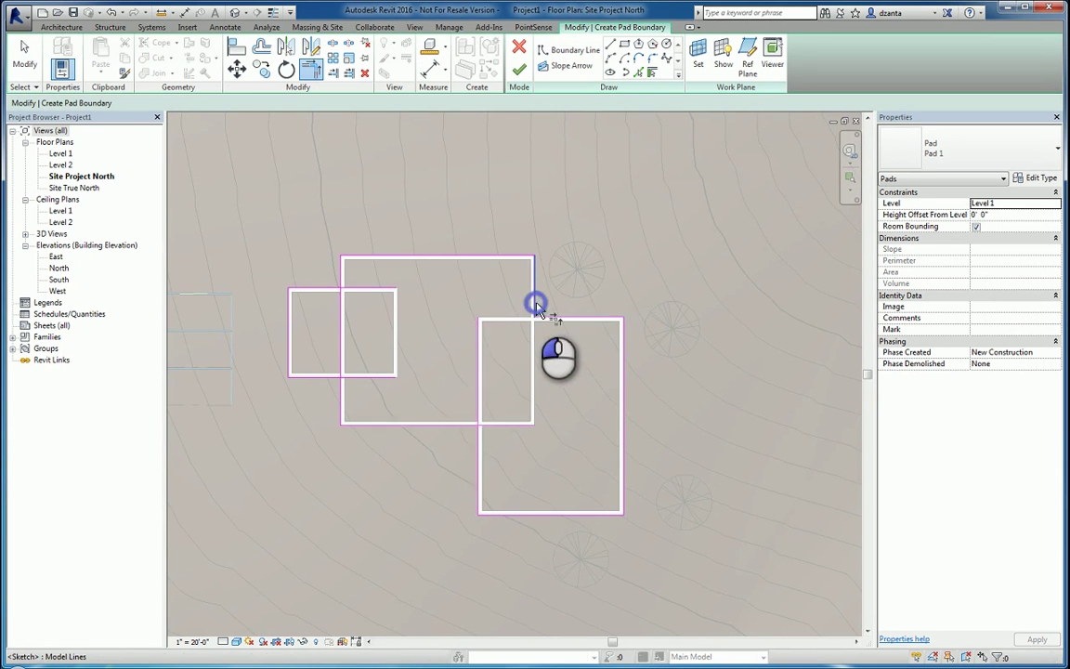
pyautogui.click(320, 290)
pyautogui.click(340, 278)
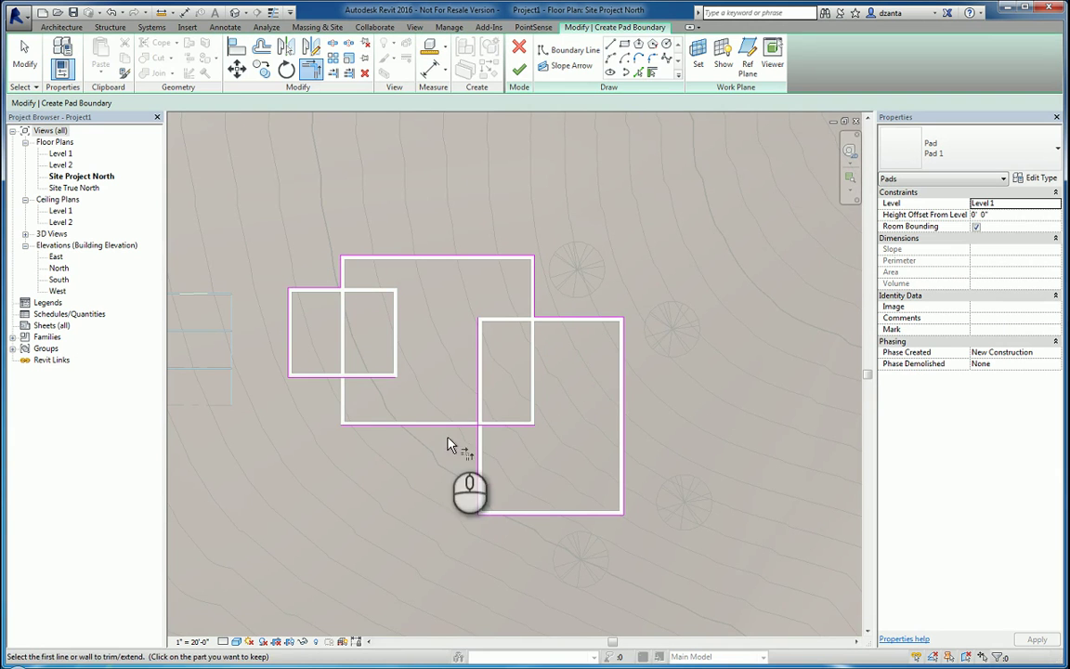
pyautogui.click(477, 437)
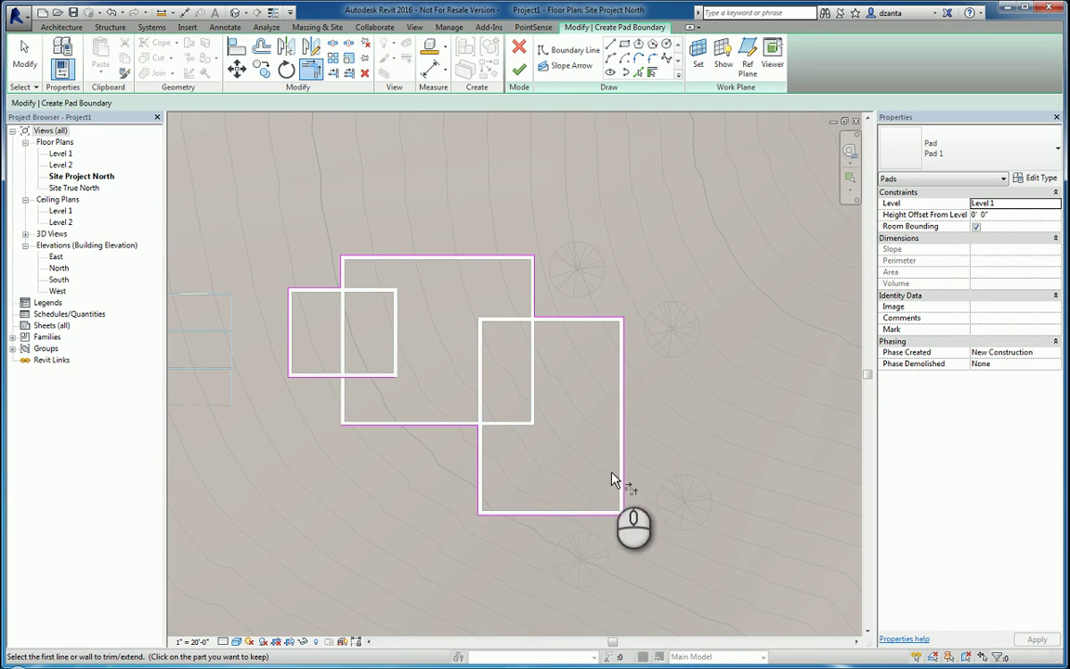
# Add the left edge line and trim it to close the bottom-left corner
pyautogui.scroll(2, 342, 380)
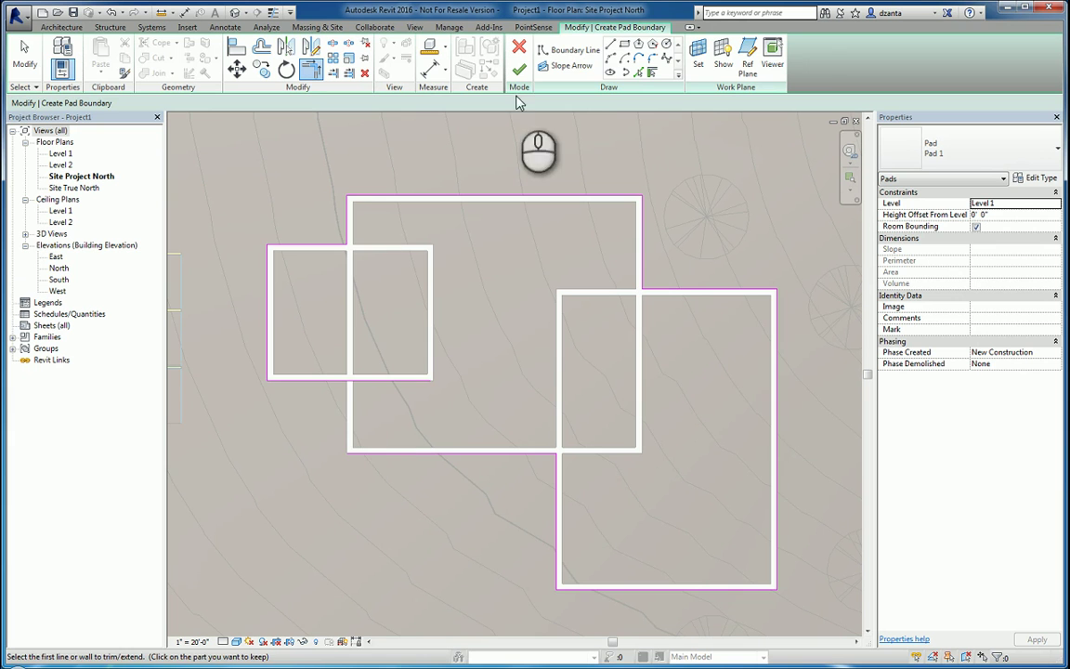
pyautogui.click(639, 71)
pyautogui.click(347, 401)
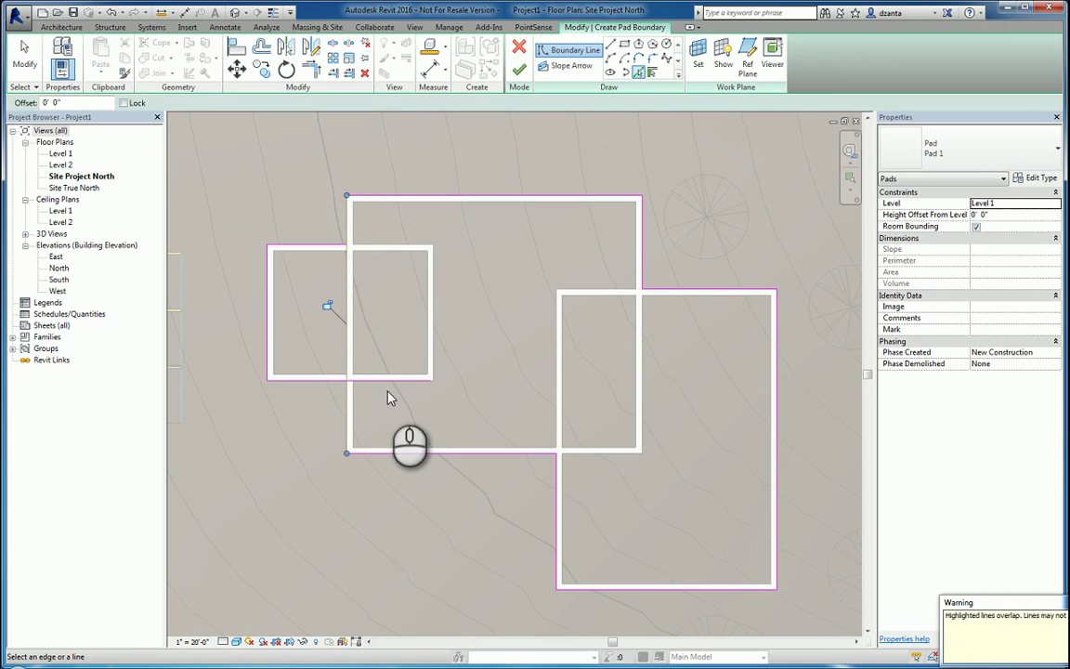
pyautogui.press('t')
pyautogui.press('r')
pyautogui.click(344, 397)
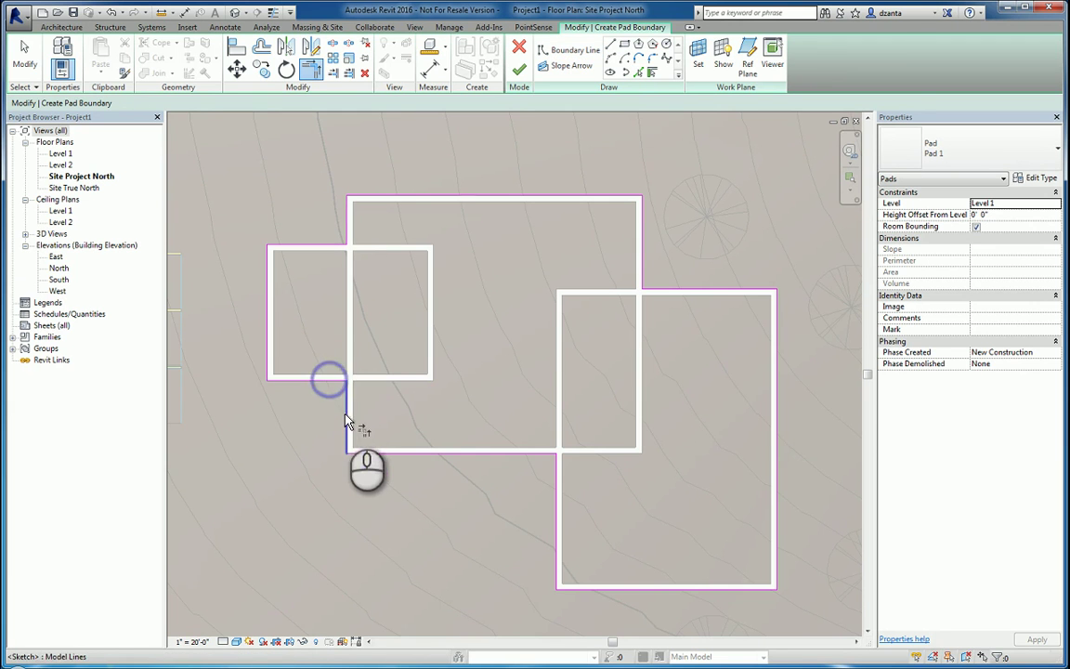
pyautogui.click(363, 454)
pyautogui.scroll(-2, 495, 437)
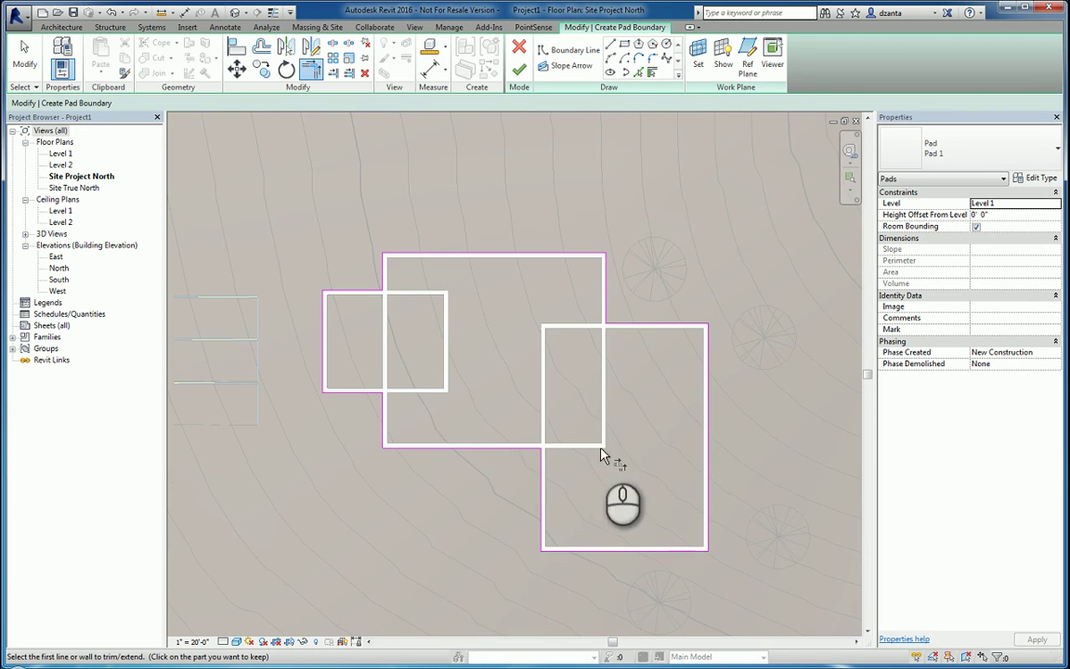
pyautogui.click(35, 69)
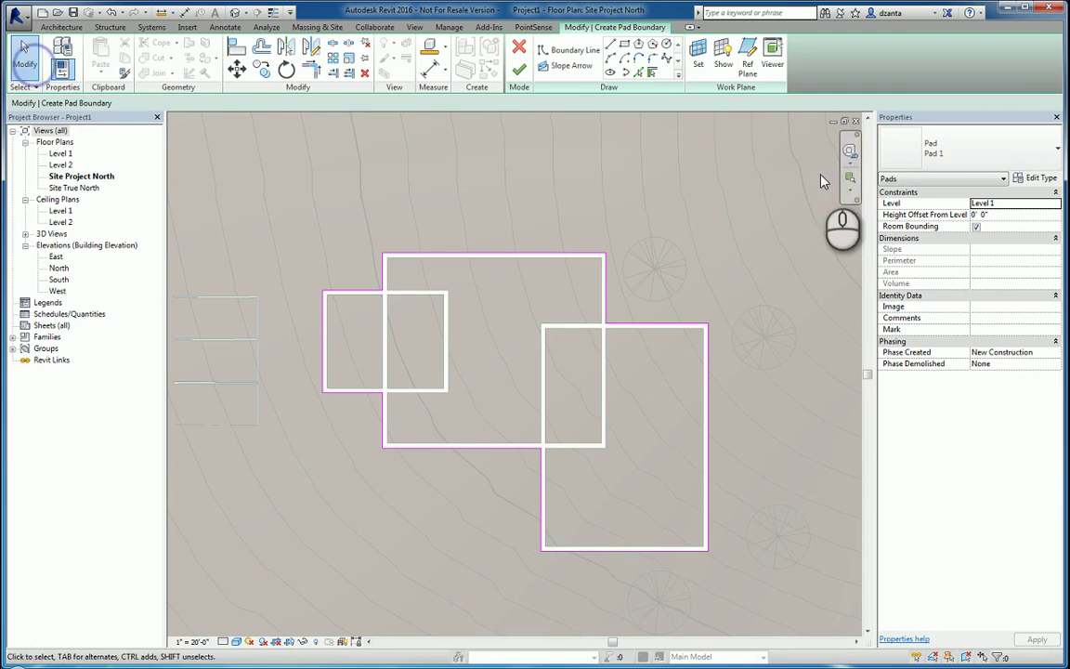
# Finish the boundary to create Pad 1 and deselect it
pyautogui.click(518, 70)
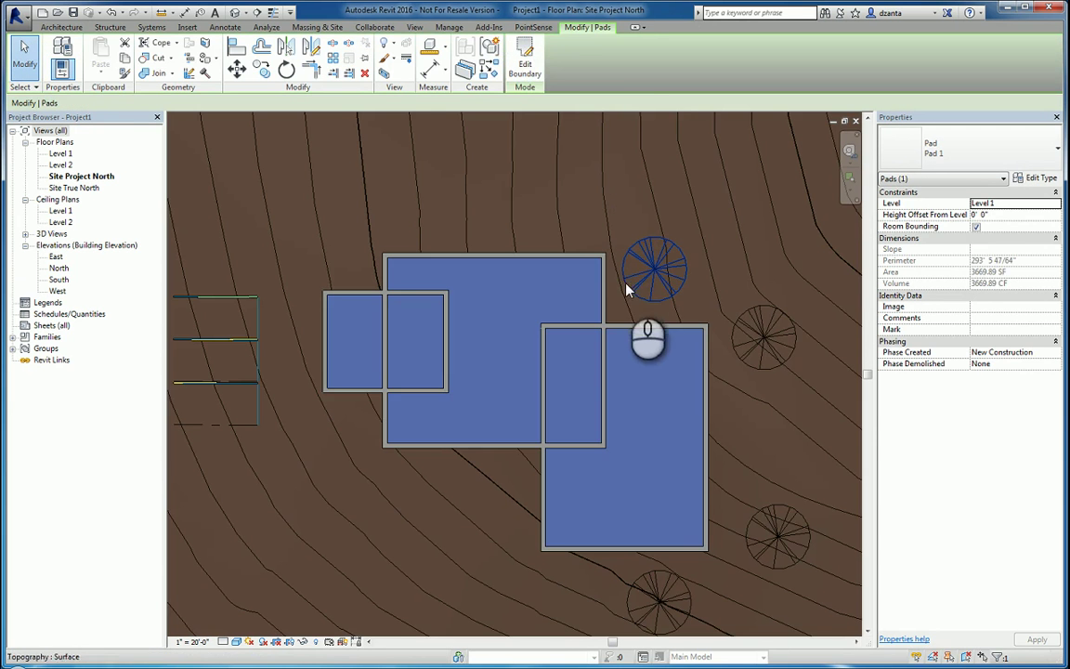
pyautogui.click(654, 390)
pyautogui.scroll(-2, 670, 420)
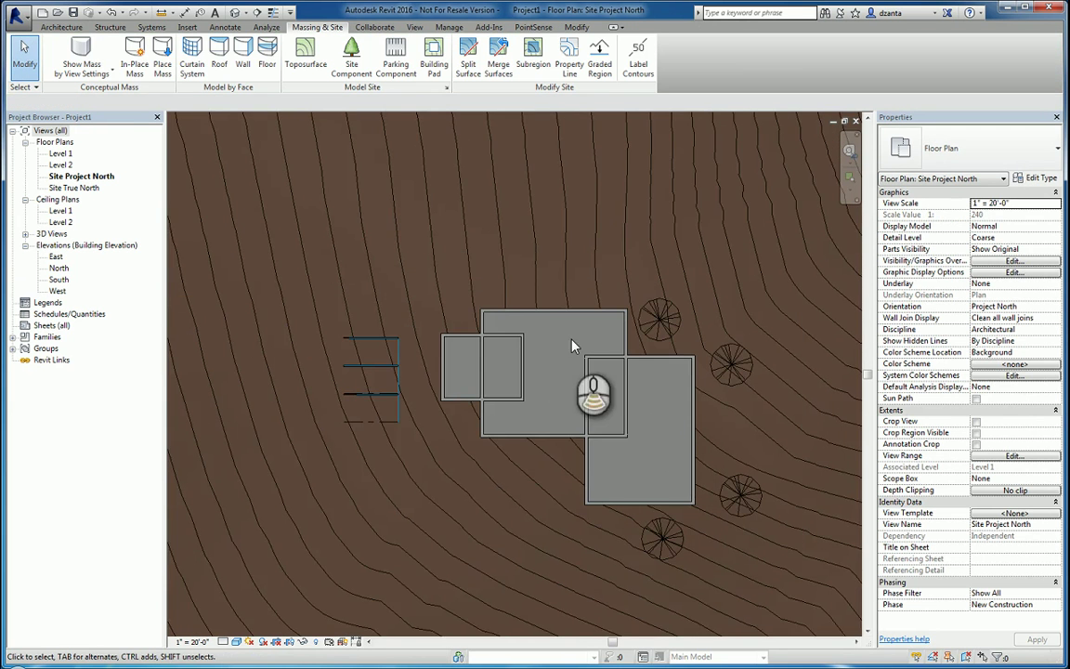
pyautogui.scroll(-3, 620, 373)
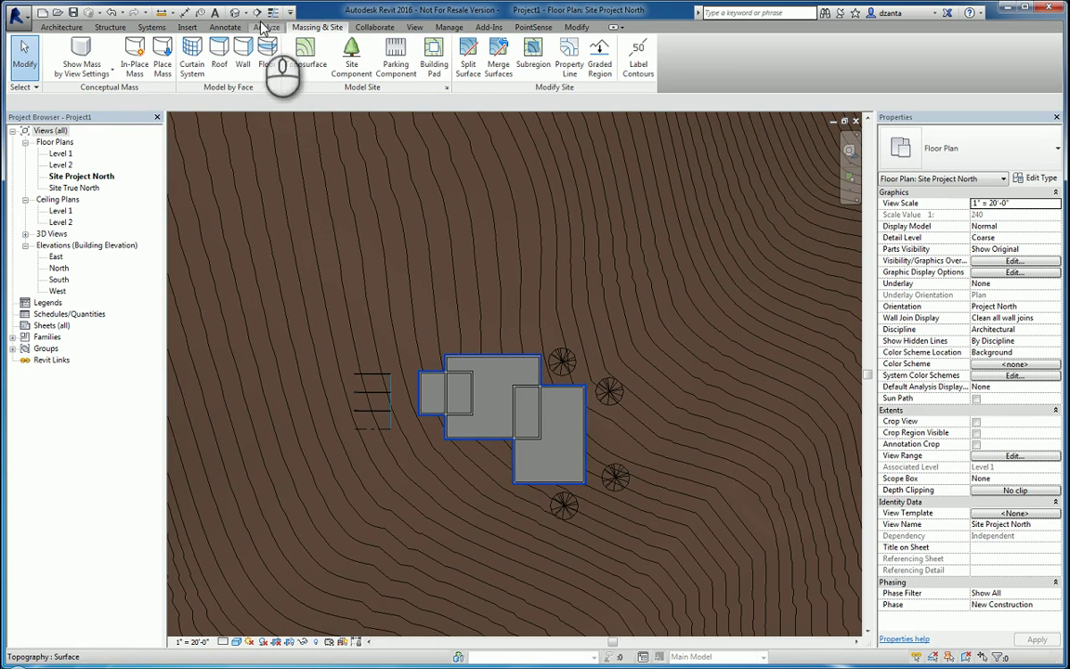
# Draw a north-south section line through the buildings and pad
pyautogui.click(257, 12)
pyautogui.click(516, 319)
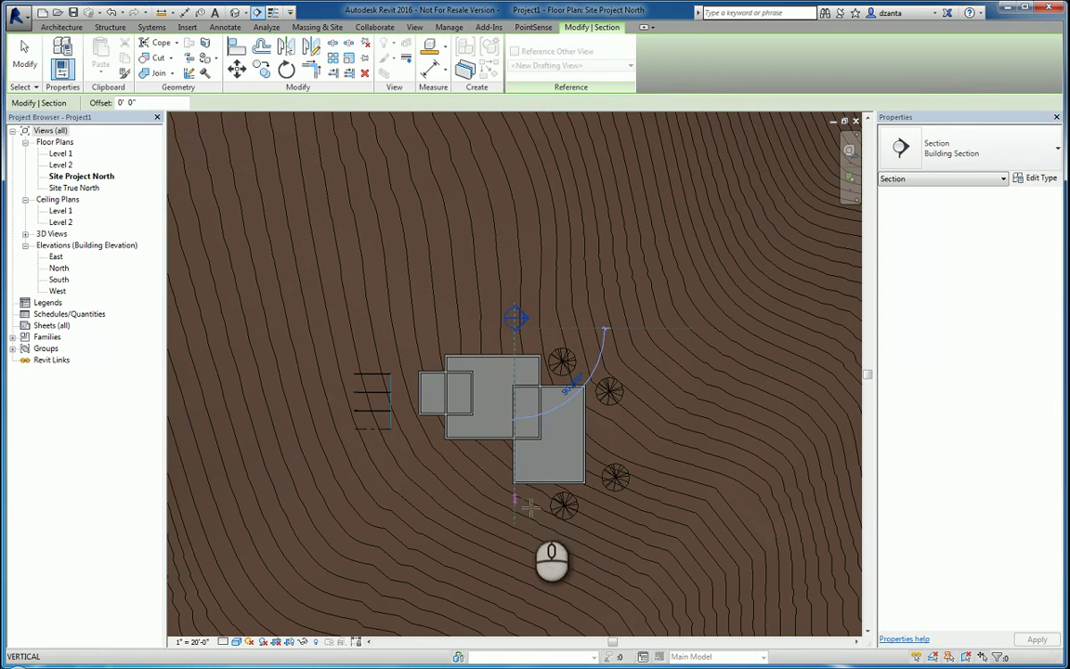
pyautogui.click(573, 538)
pyautogui.rightClick(625, 333)
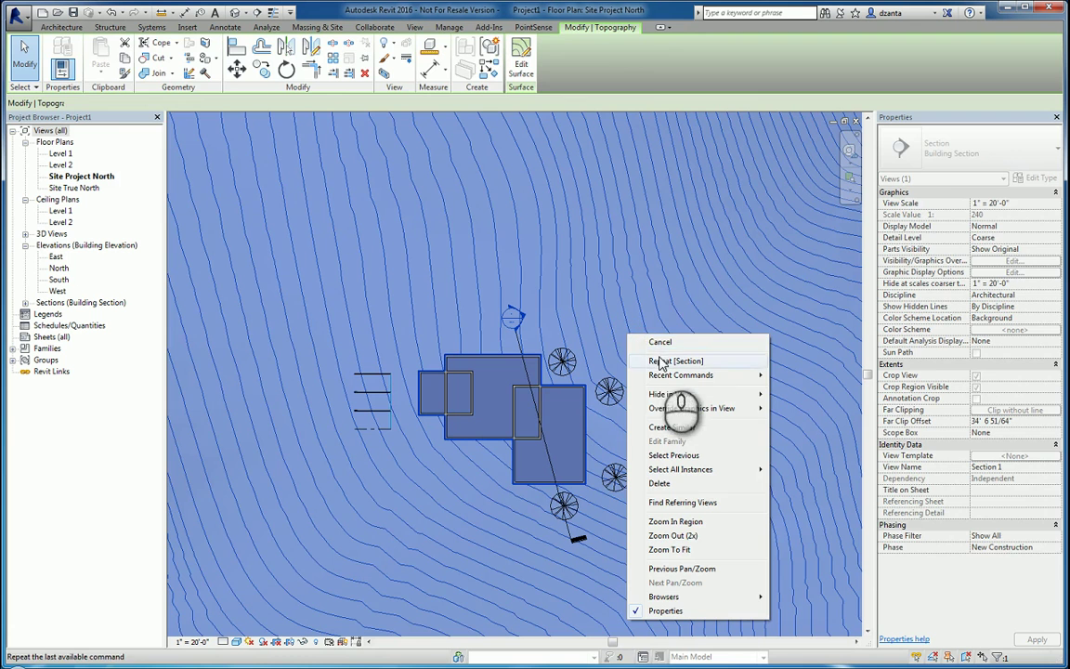
pyautogui.click(660, 342)
# Open Section 1 in Shaded style, then close it back to the site plan
pyautogui.scroll(3, 516, 310)
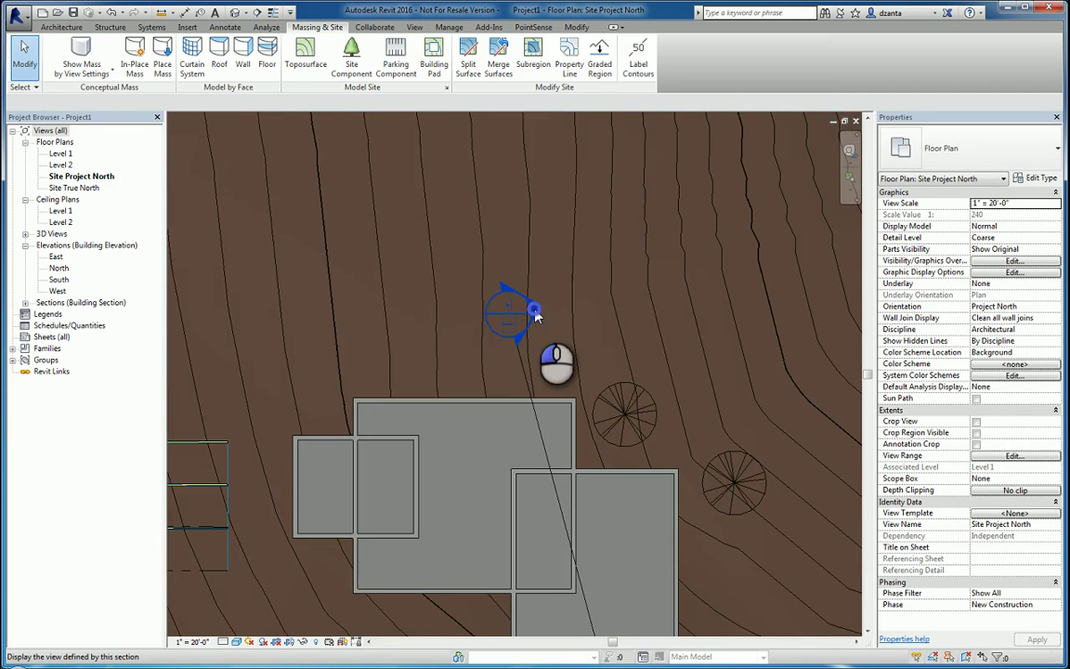
pyautogui.doubleClick(531, 316)
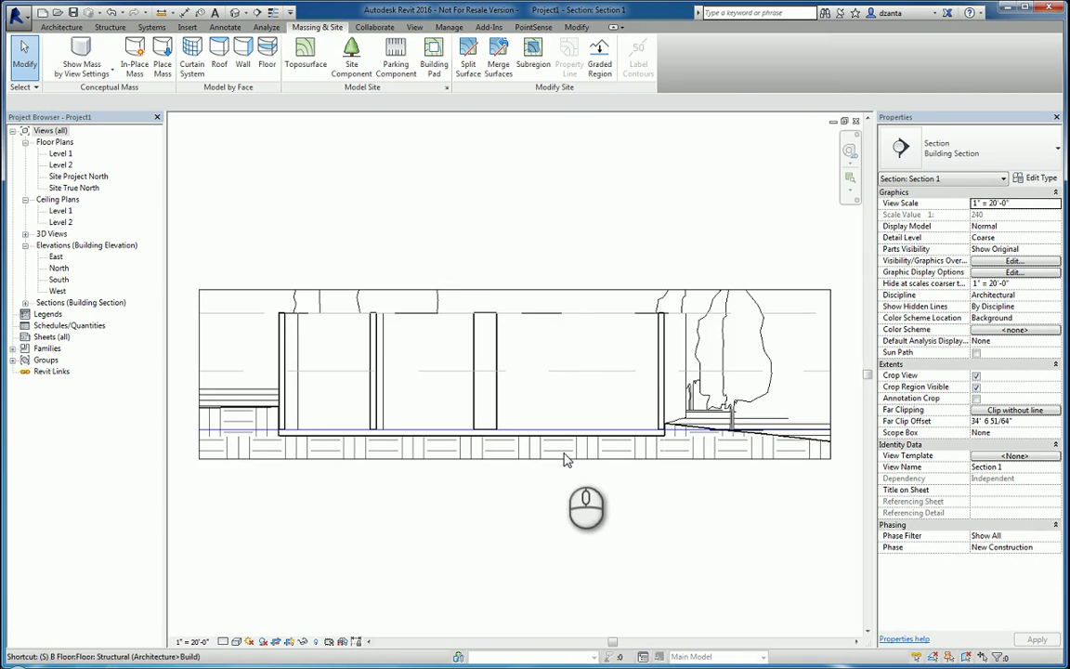
pyautogui.press('s')
pyautogui.press('d')
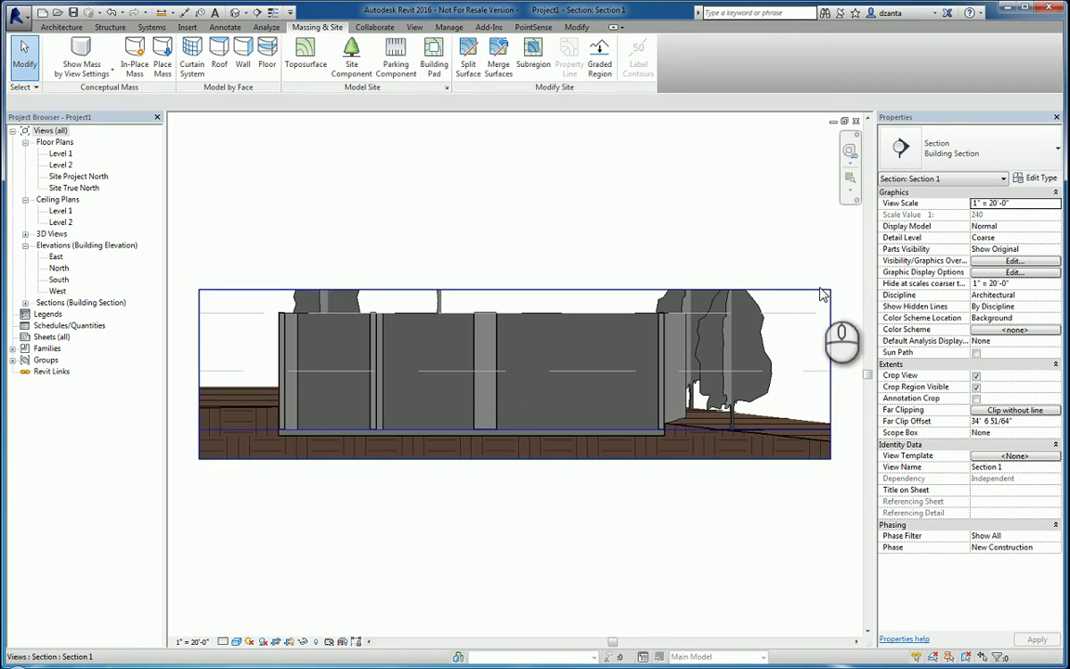
pyautogui.click(855, 120)
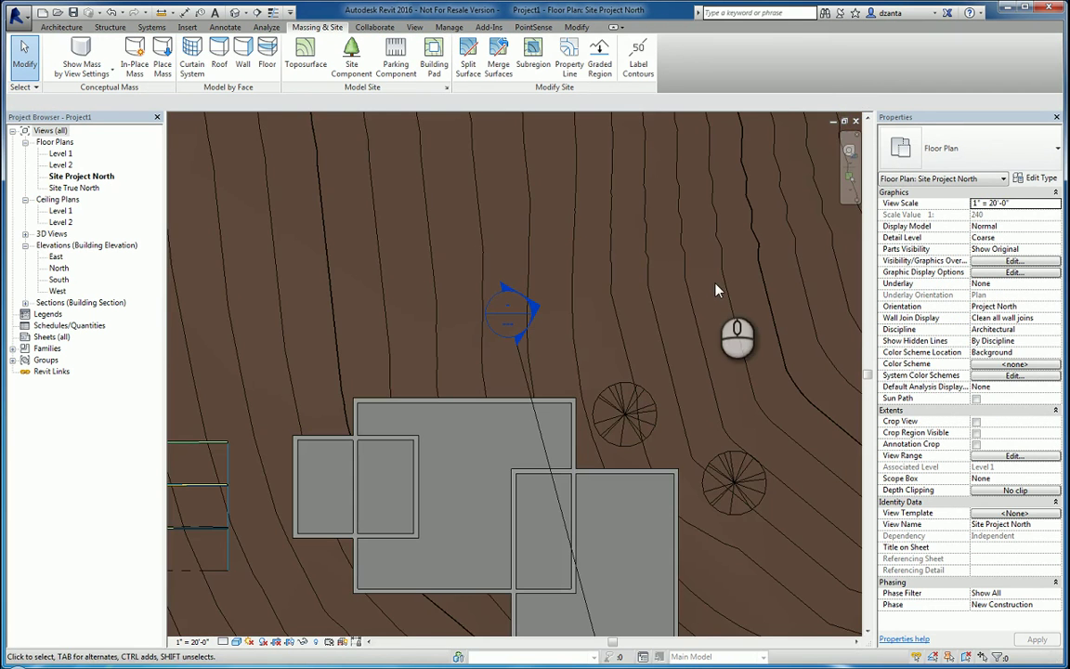
# Split the topography with a top-to-bottom line right of the buildings
pyautogui.scroll(-4, 672, 339)
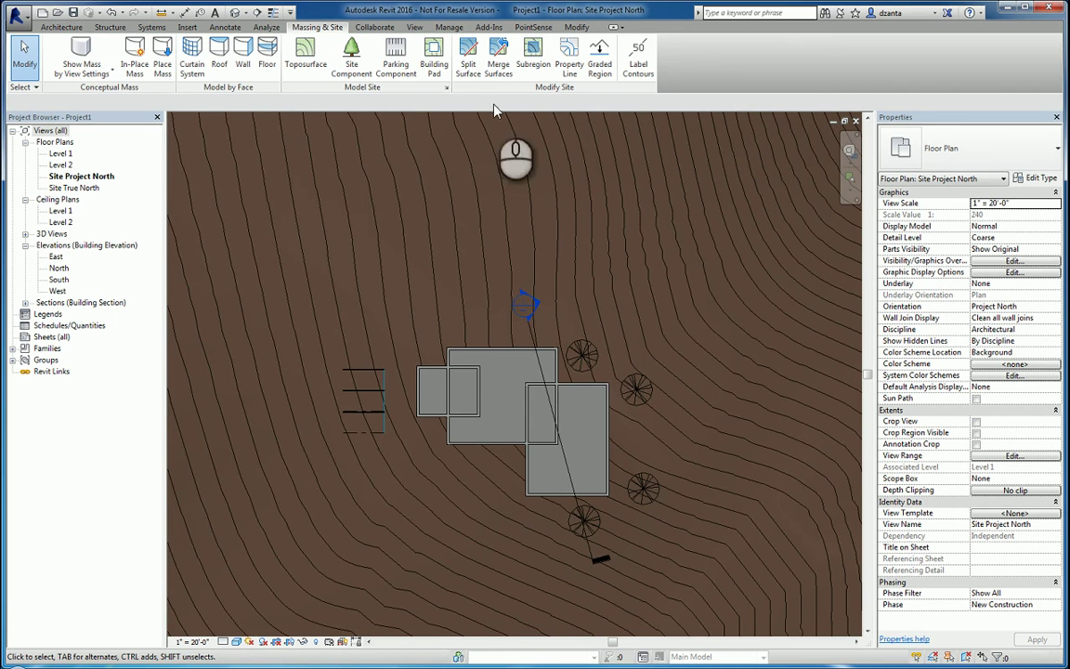
pyautogui.scroll(-3, 687, 376)
pyautogui.moveTo(683, 371); pyautogui.dragTo(600, 364, button='middle')
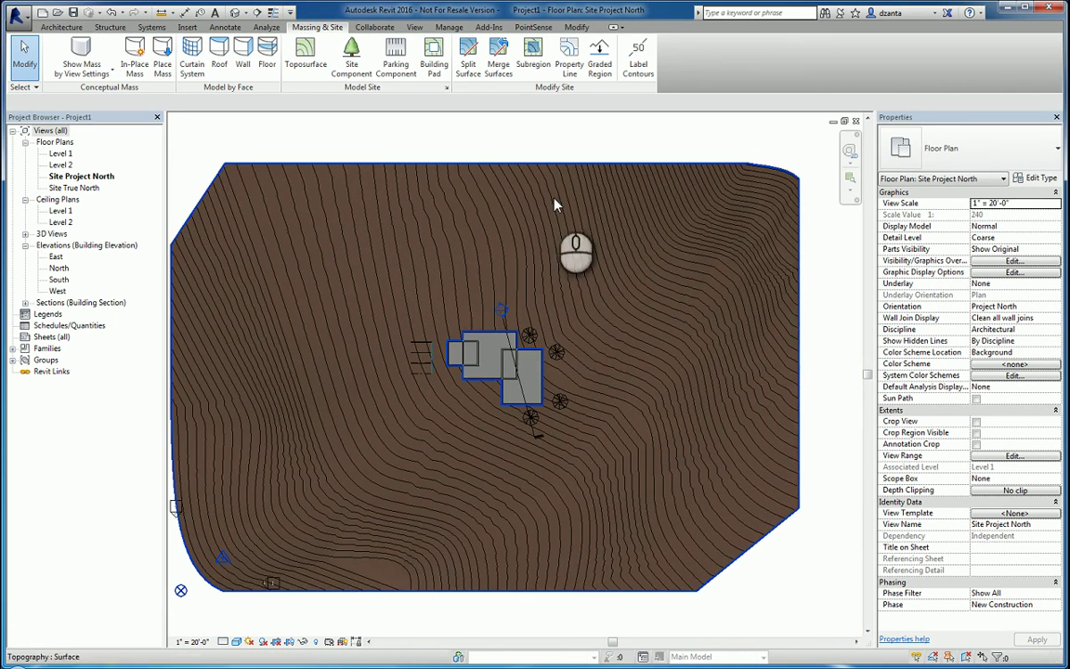
pyautogui.click(468, 57)
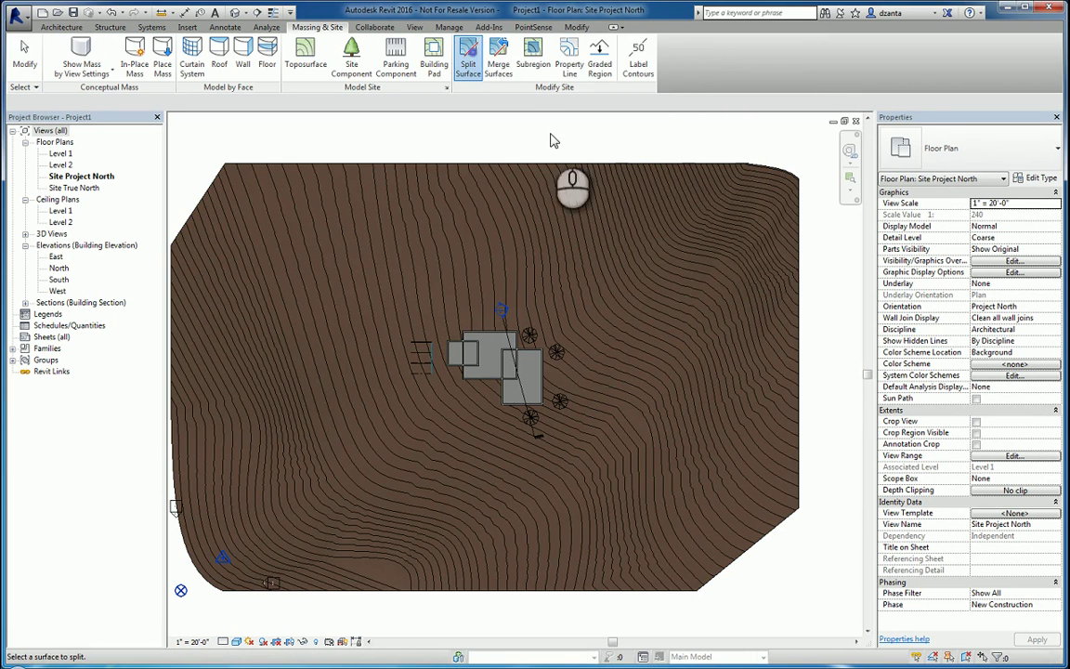
pyautogui.click(616, 166)
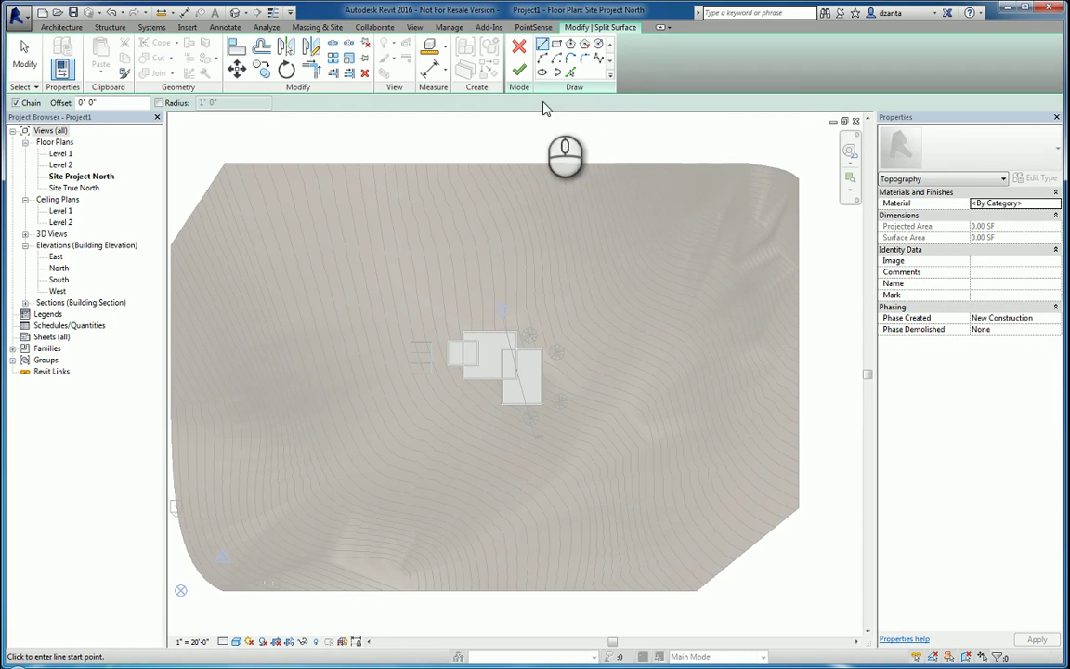
pyautogui.click(541, 166)
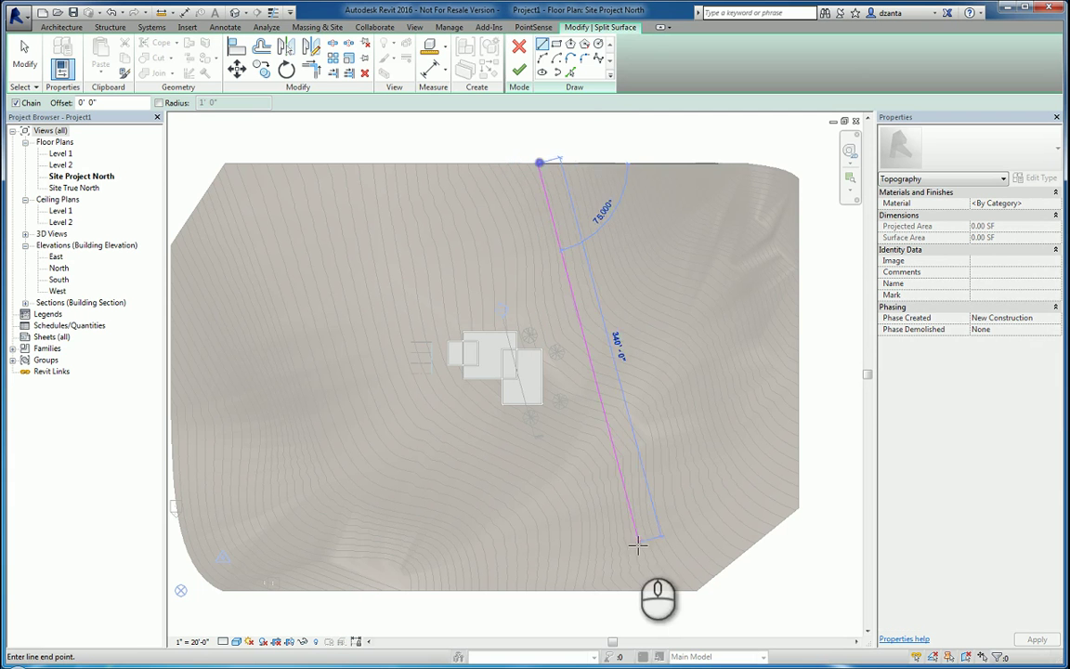
pyautogui.click(622, 592)
pyautogui.click(519, 71)
# Give the right-hand surface the Water material and switch the plan to Realistic
pyautogui.click(562, 137)
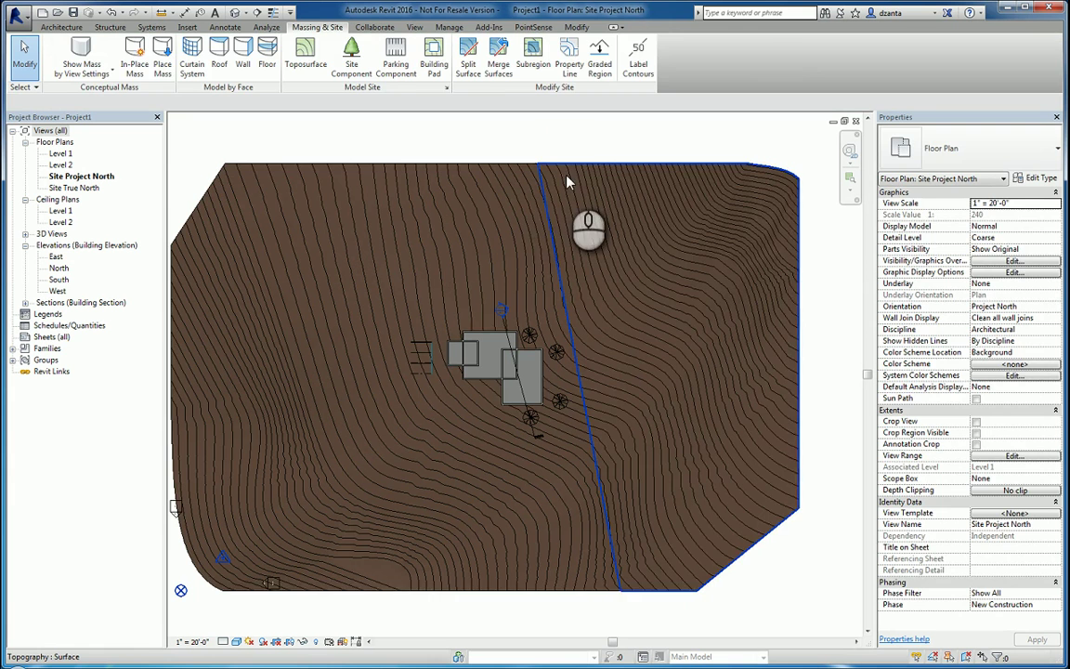
pyautogui.click(577, 177)
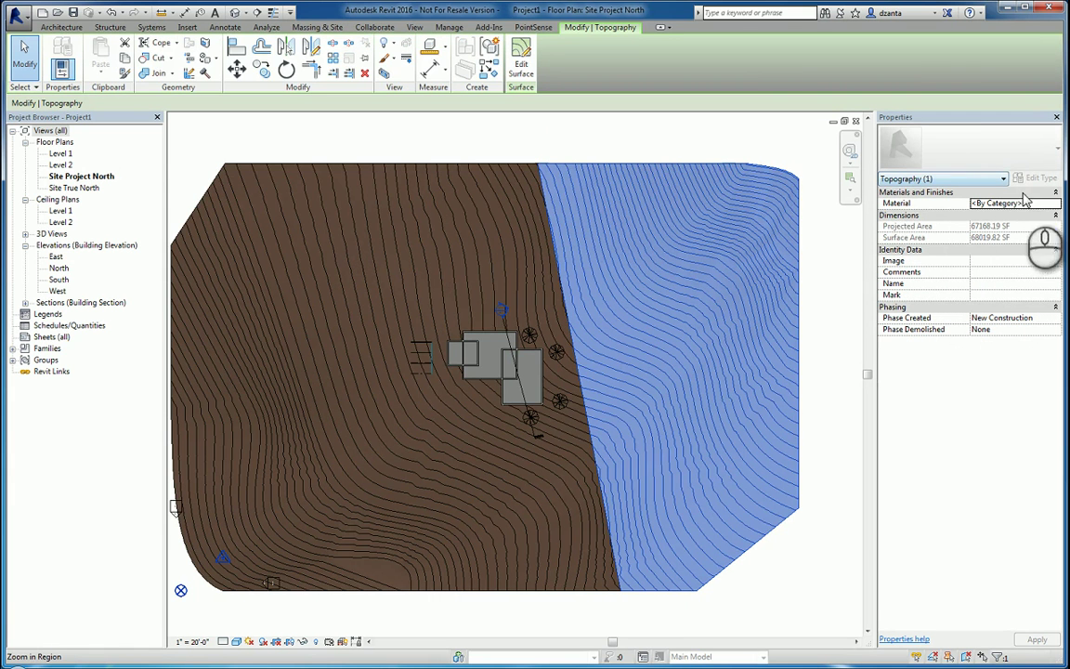
pyautogui.click(1055, 203)
pyautogui.click(352, 95)
pyautogui.write('wat')
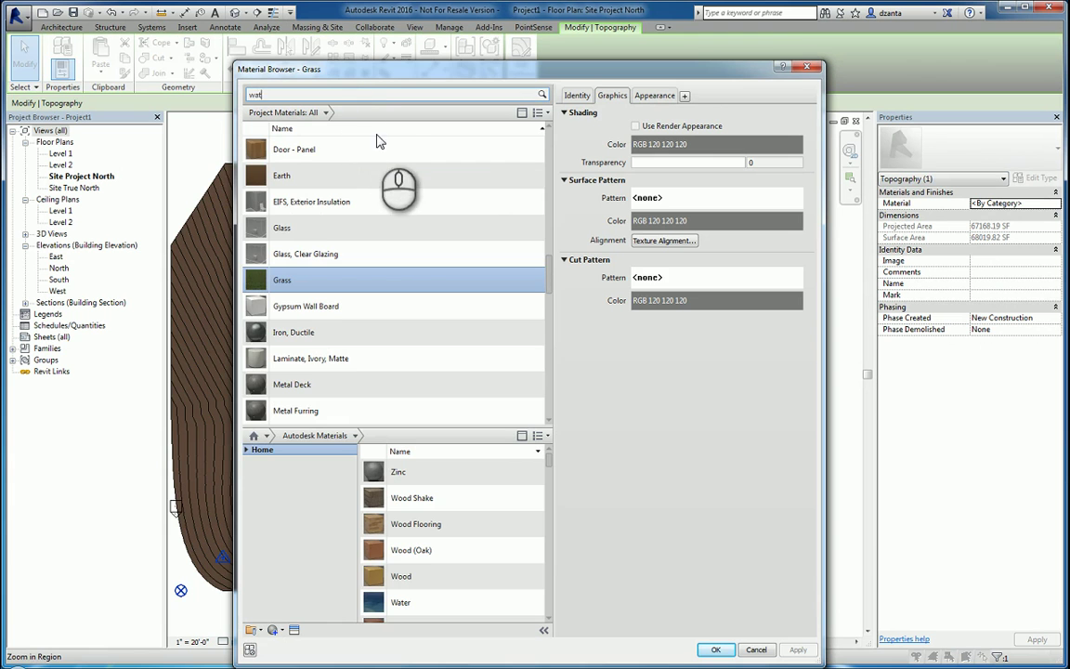
pyautogui.write('er')
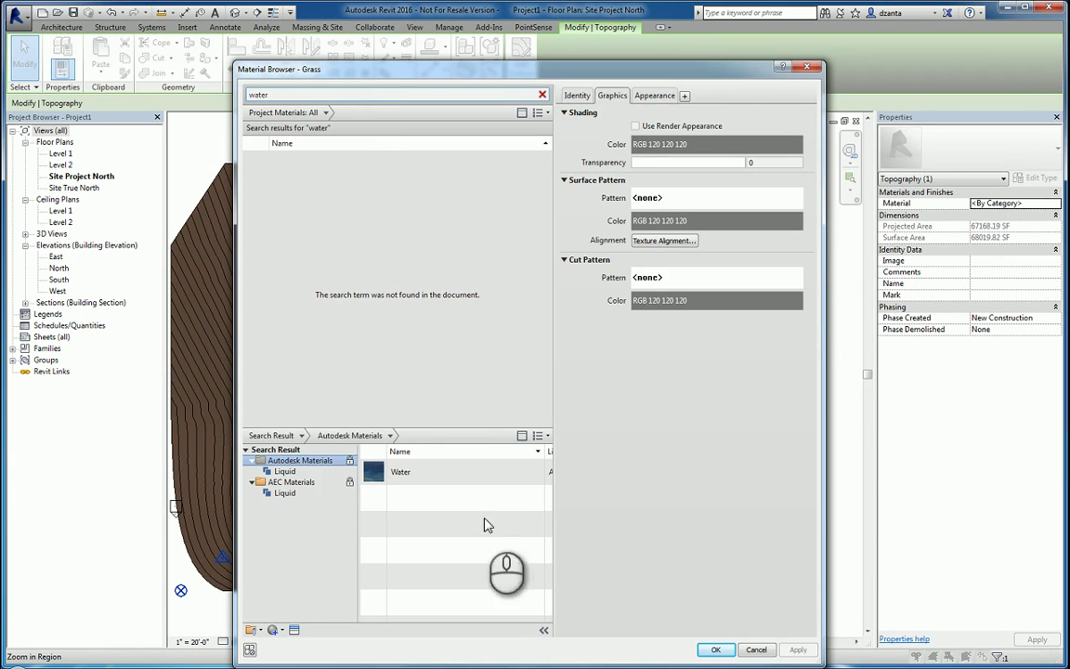
pyautogui.click(458, 472)
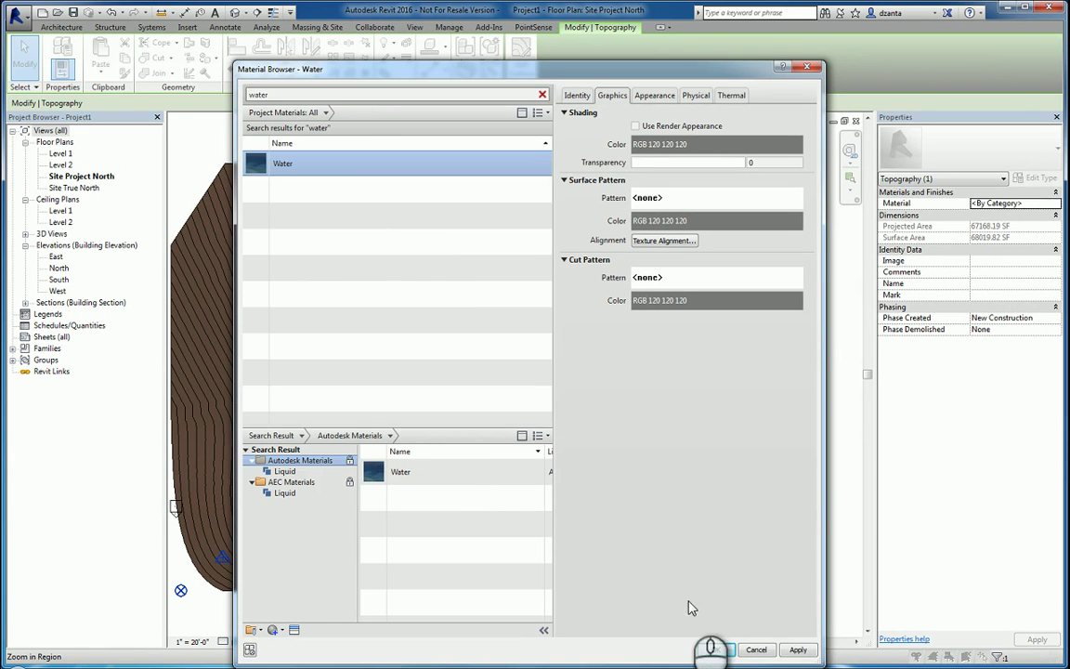
pyautogui.click(714, 650)
pyautogui.click(776, 626)
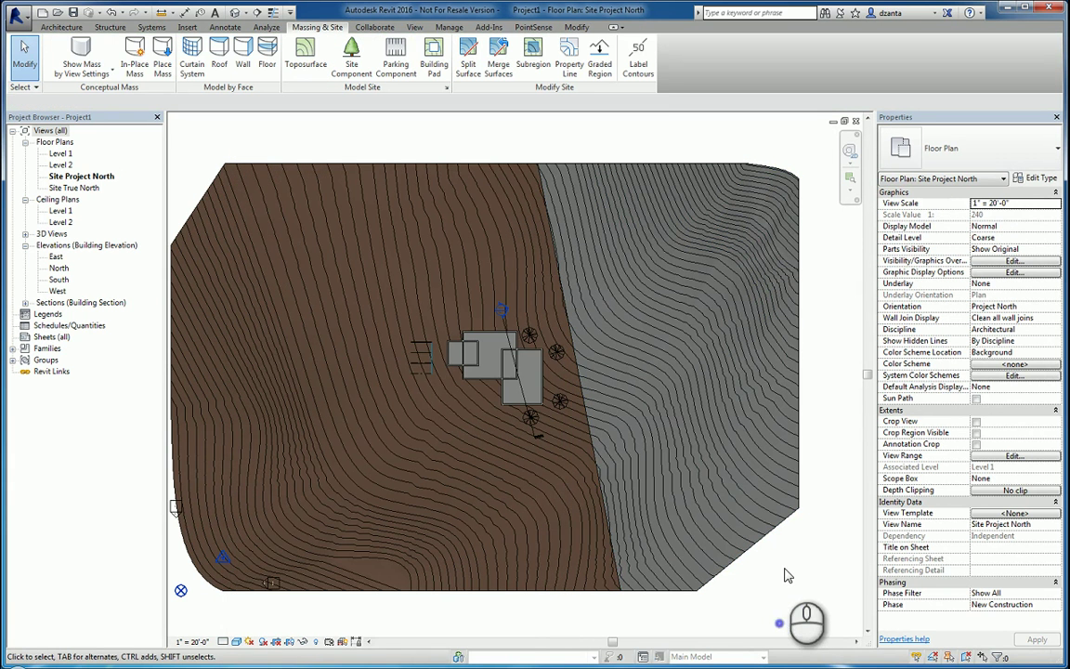
pyautogui.click(236, 641)
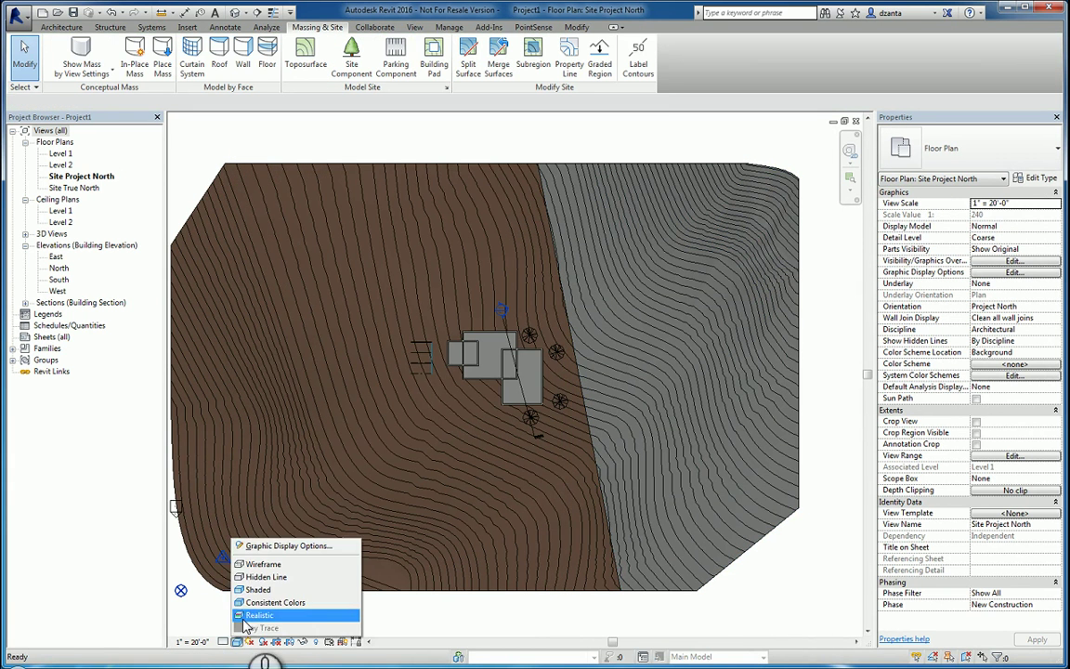
pyautogui.click(269, 617)
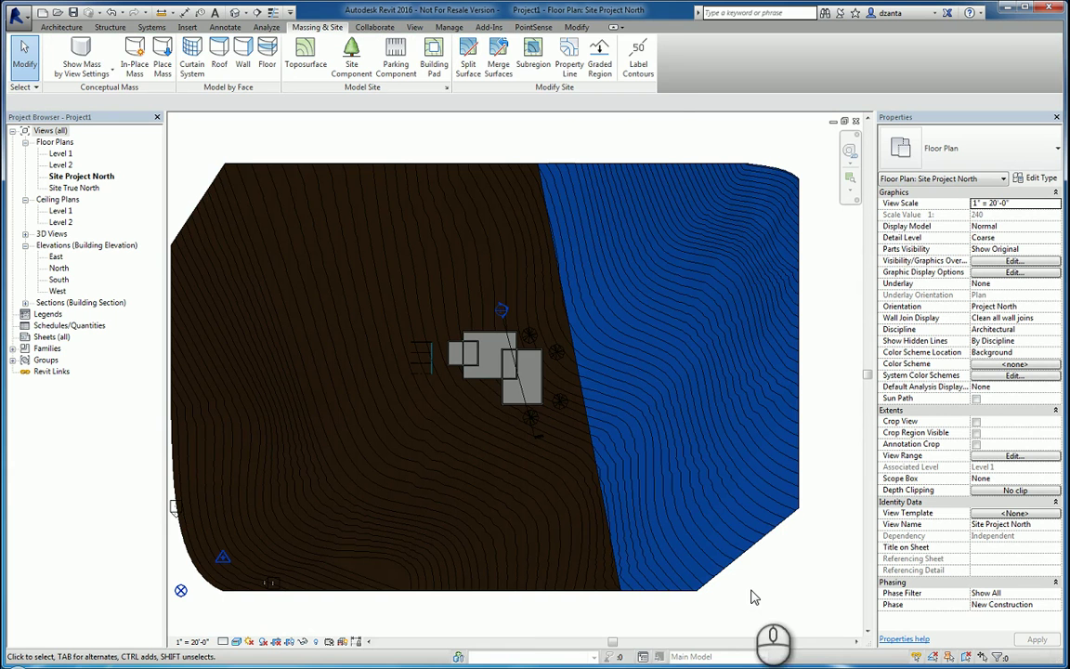
# Merge the right toposurface into the left primary surface, then clear the selection
pyautogui.click(499, 55)
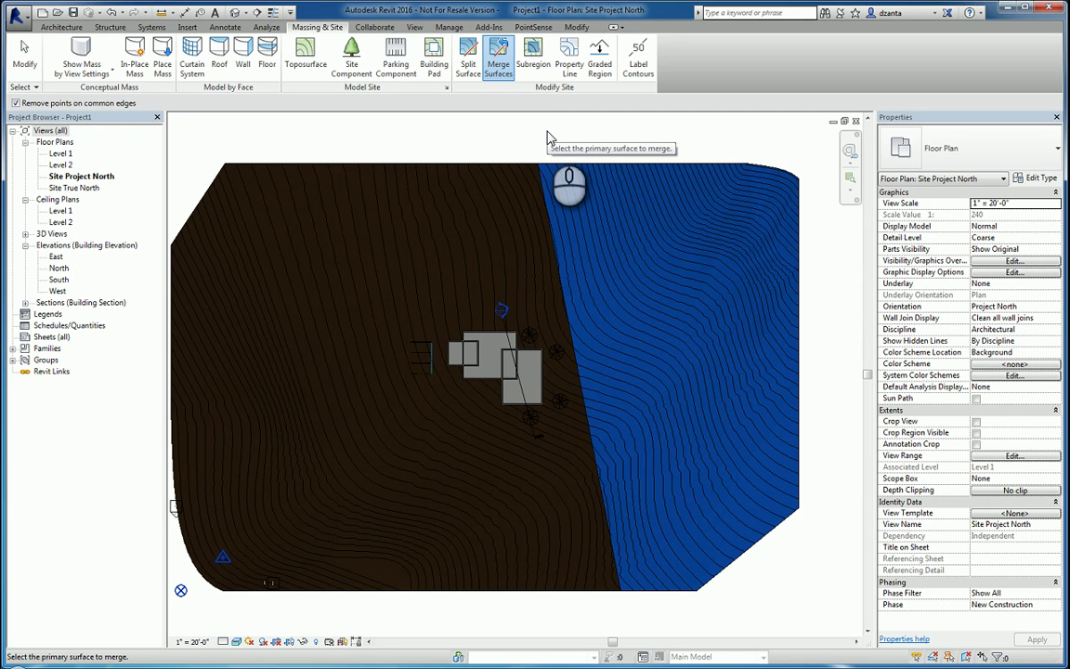
pyautogui.click(506, 163)
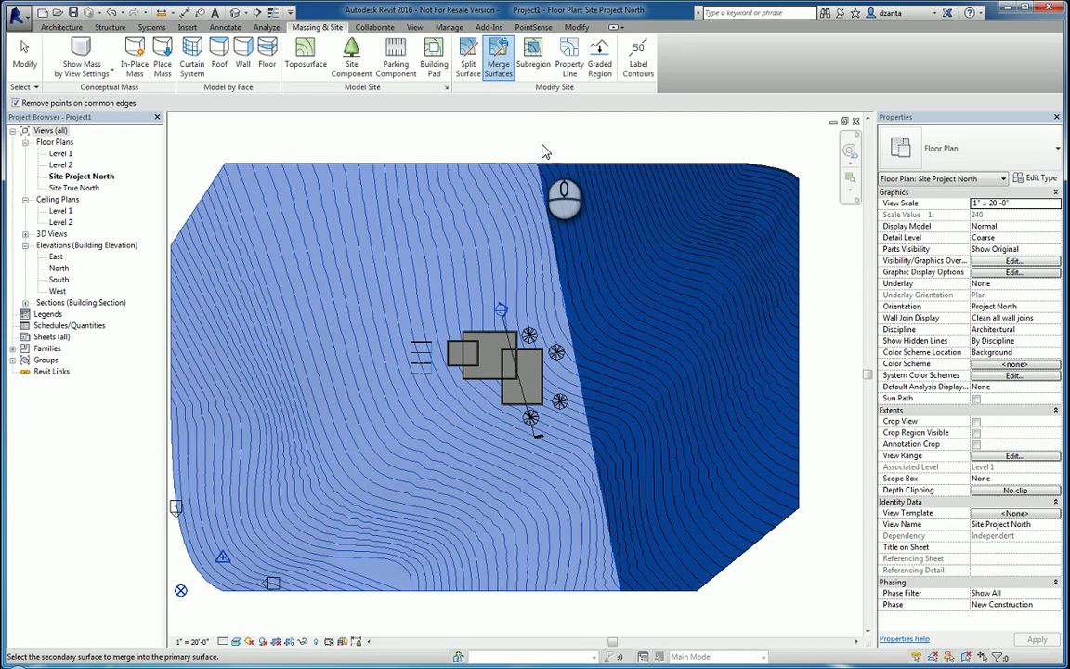
pyautogui.click(585, 164)
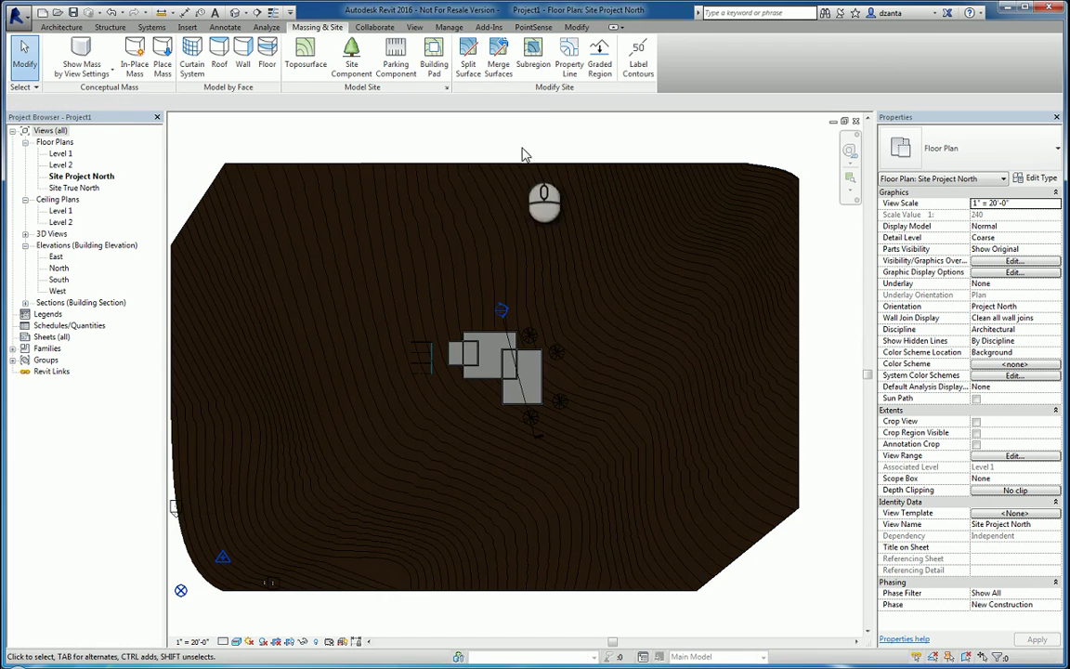
pyautogui.click(381, 234)
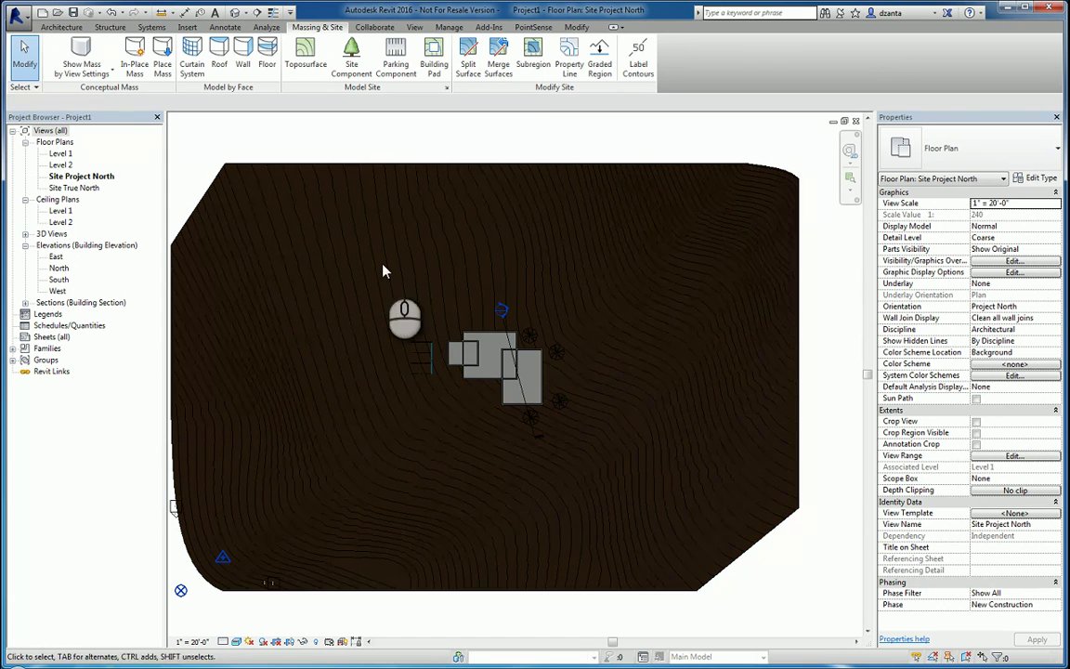
pyautogui.press('Escape')
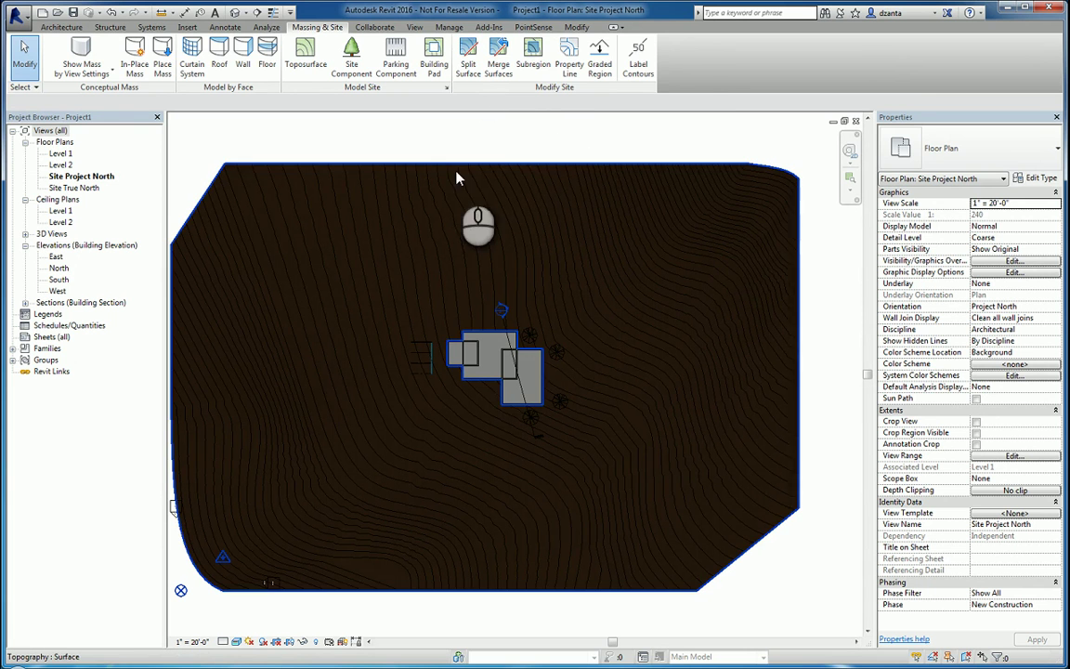
# Sketch a rectangular subregion east of the buildings
pyautogui.click(535, 62)
pyautogui.click(556, 45)
pyautogui.click(630, 368)
pyautogui.click(717, 432)
pyautogui.click(519, 69)
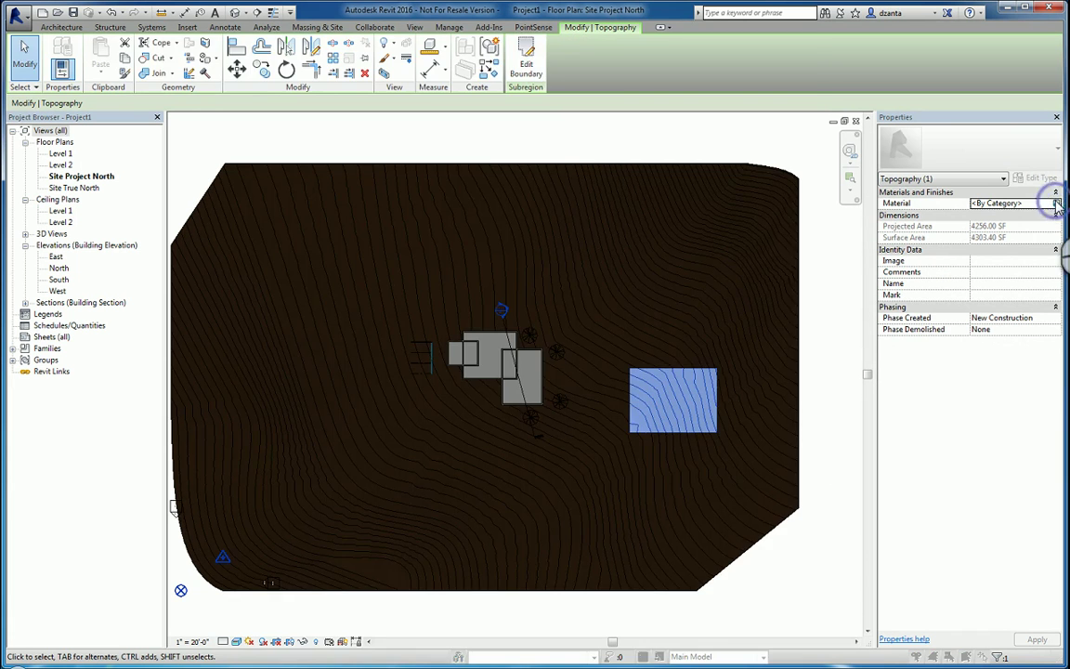
# Assign Wood (Oak) as the subregion's material
pyautogui.click(1055, 204)
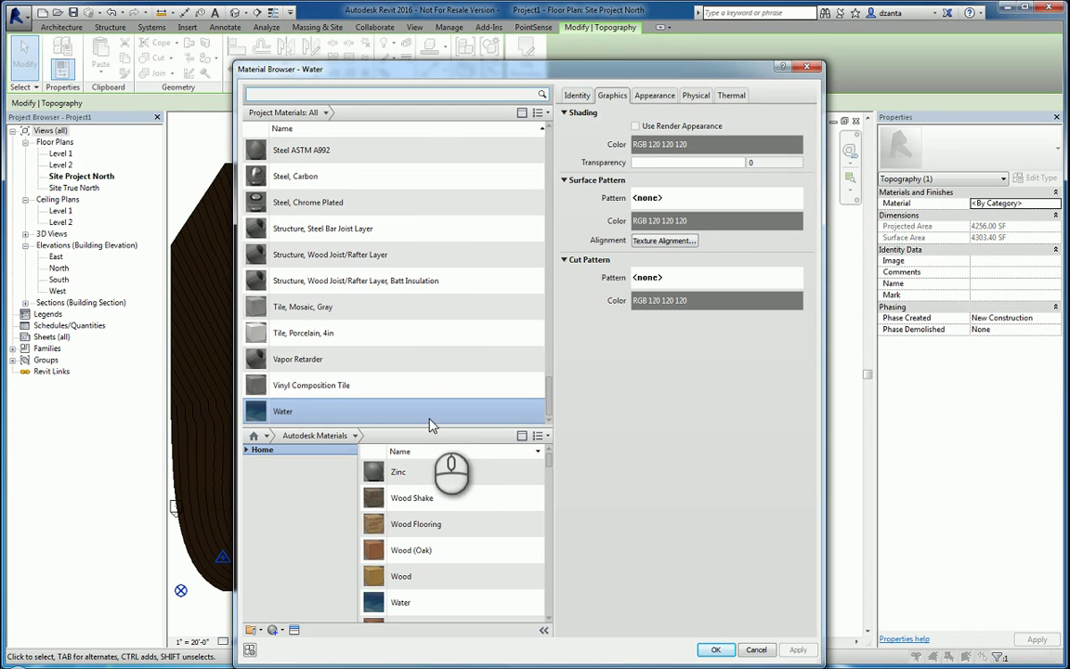
pyautogui.click(458, 550)
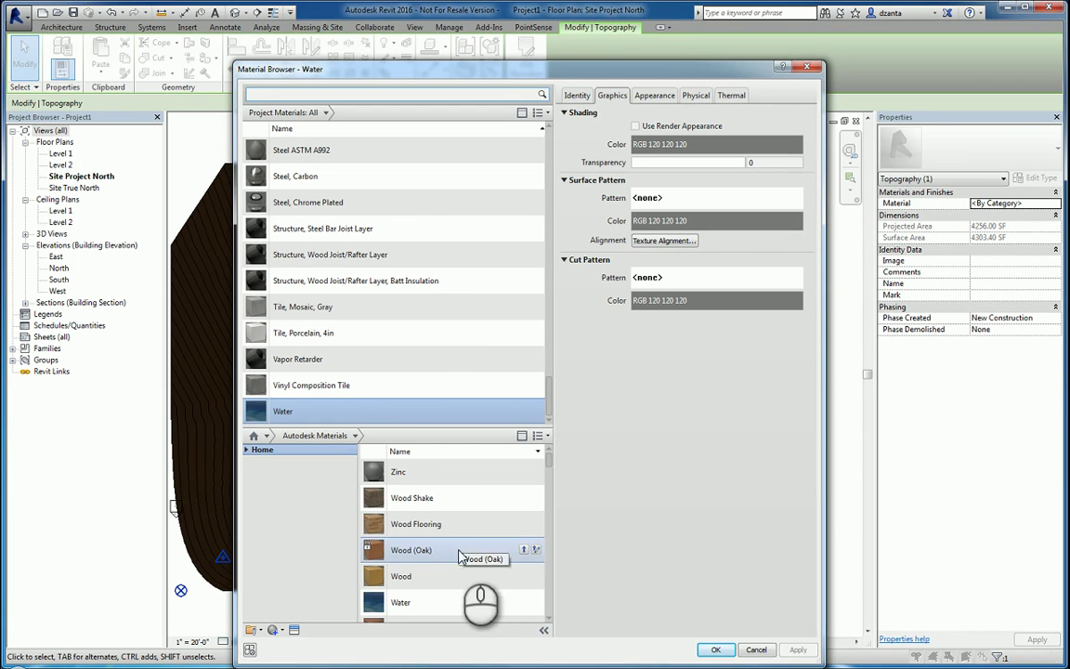
pyautogui.click(715, 649)
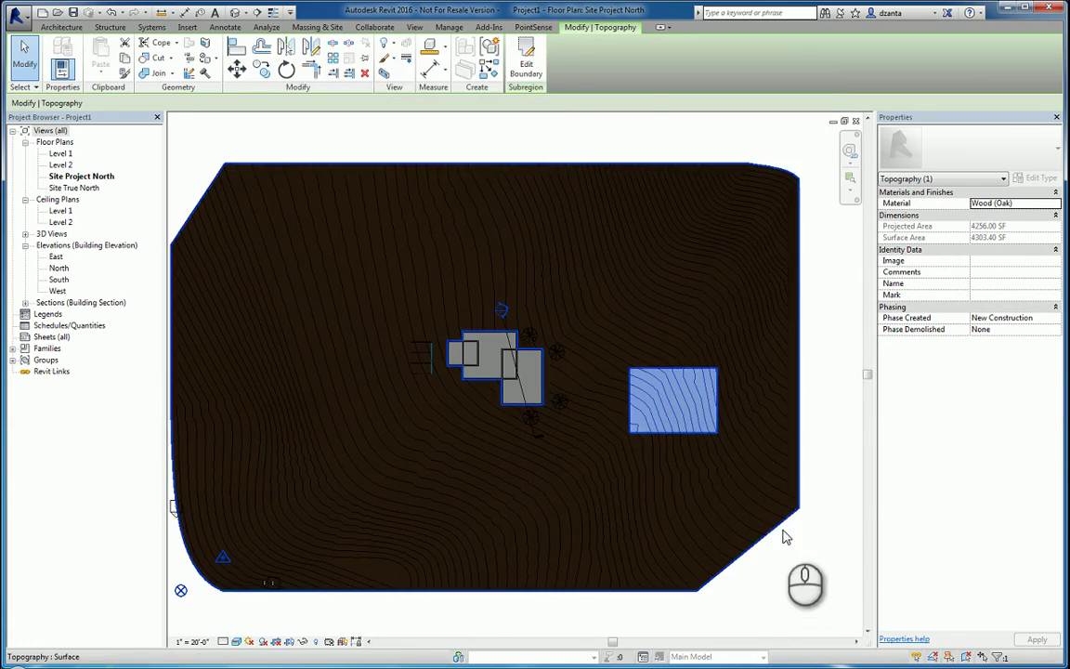
pyautogui.click(796, 615)
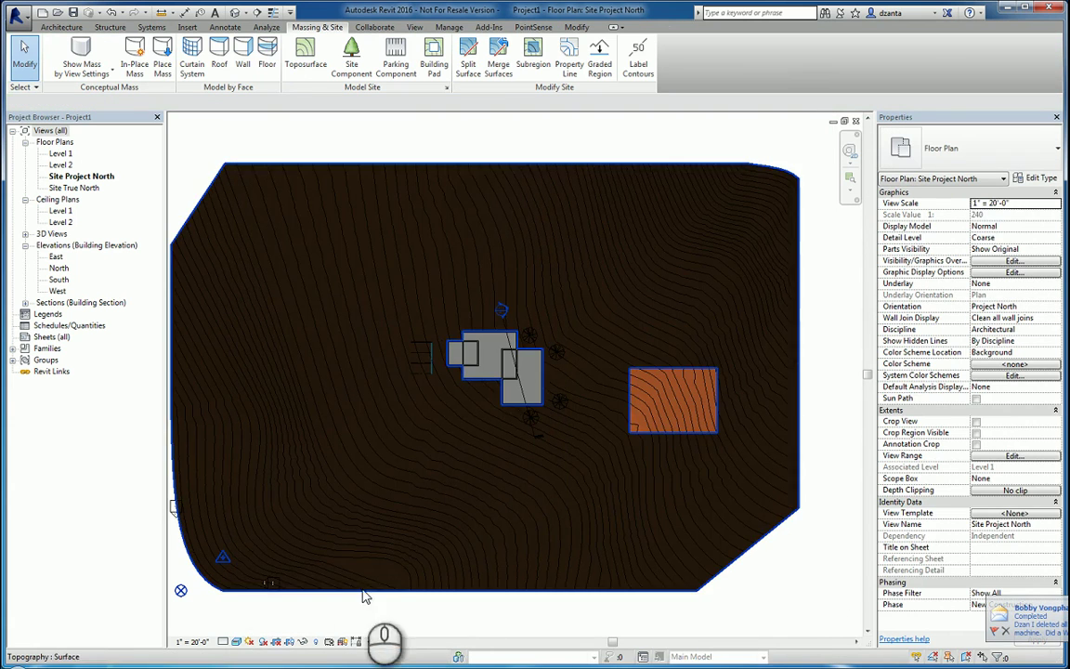
# Open the default 3D view and orbit to see the pad and buildings
pyautogui.click(235, 12)
pyautogui.keyDown('shift'); pyautogui.moveTo(662, 476); pyautogui.dragTo(831, 437, button='middle'); pyautogui.keyUp('shift')
pyautogui.scroll(4, 721, 396)
pyautogui.click(771, 542)
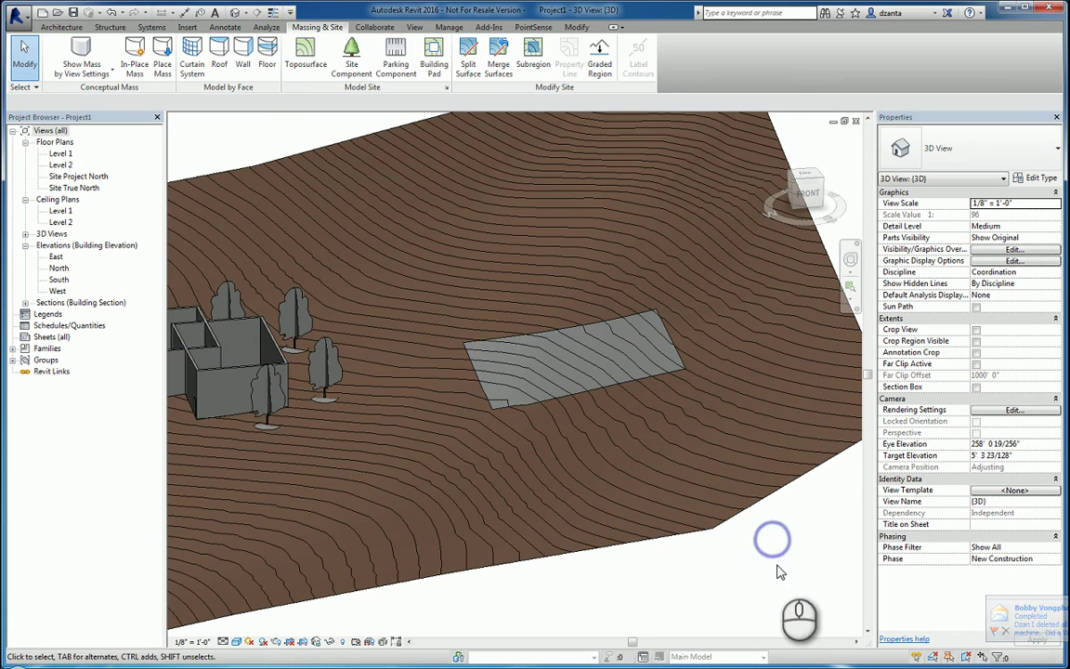
# Close the 3D view and delete the Wood (Oak) subregion from the site plan
pyautogui.click(858, 124)
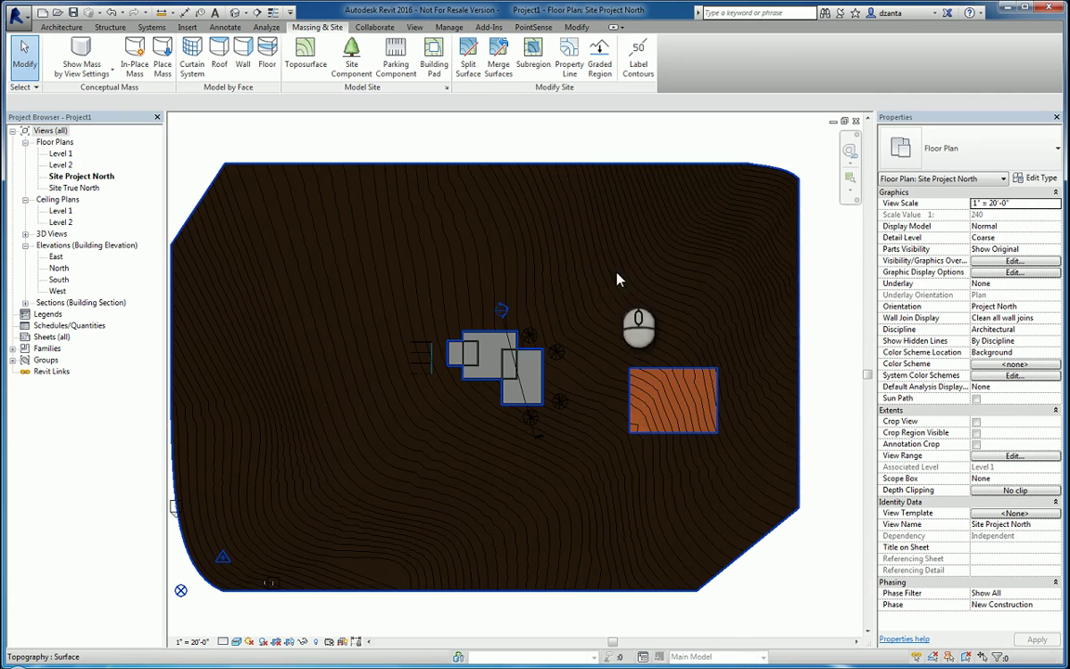
pyautogui.click(704, 429)
pyautogui.press('Delete')
# Set the toposurface's Phase Created to Existing and confirm the change
pyautogui.click(795, 249)
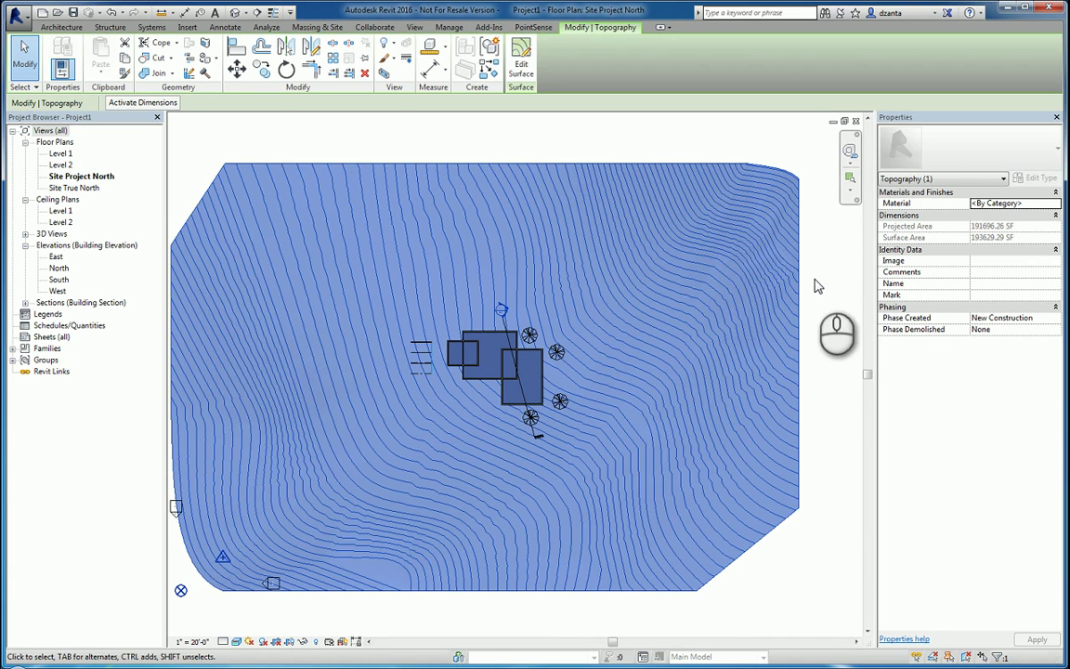
pyautogui.click(1055, 319)
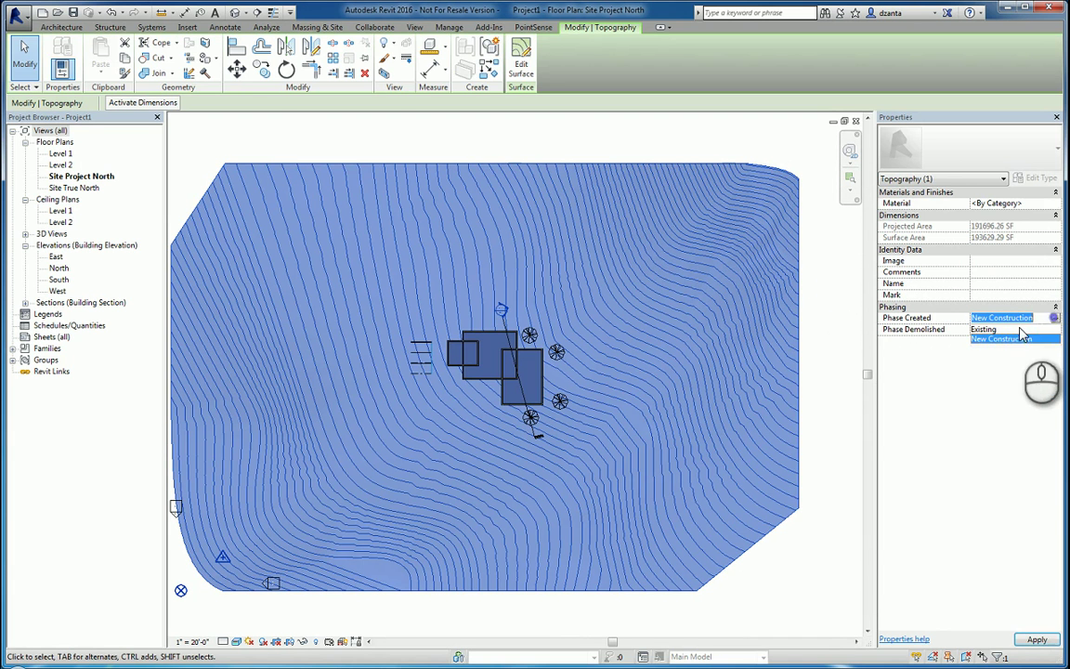
pyautogui.click(1020, 329)
pyautogui.click(800, 163)
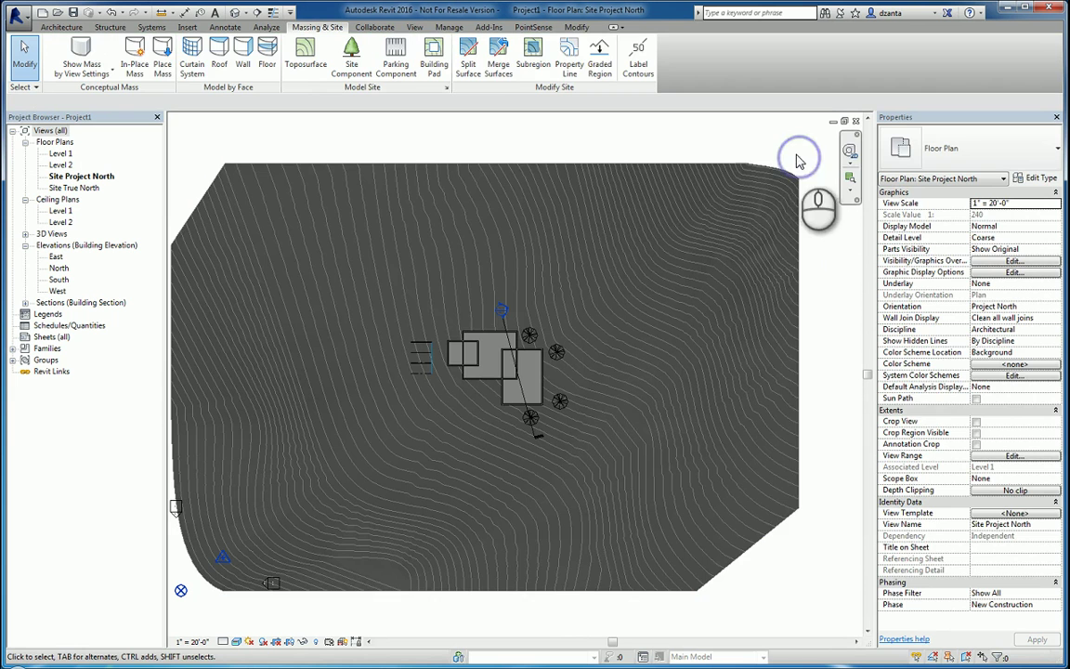
pyautogui.click(772, 458)
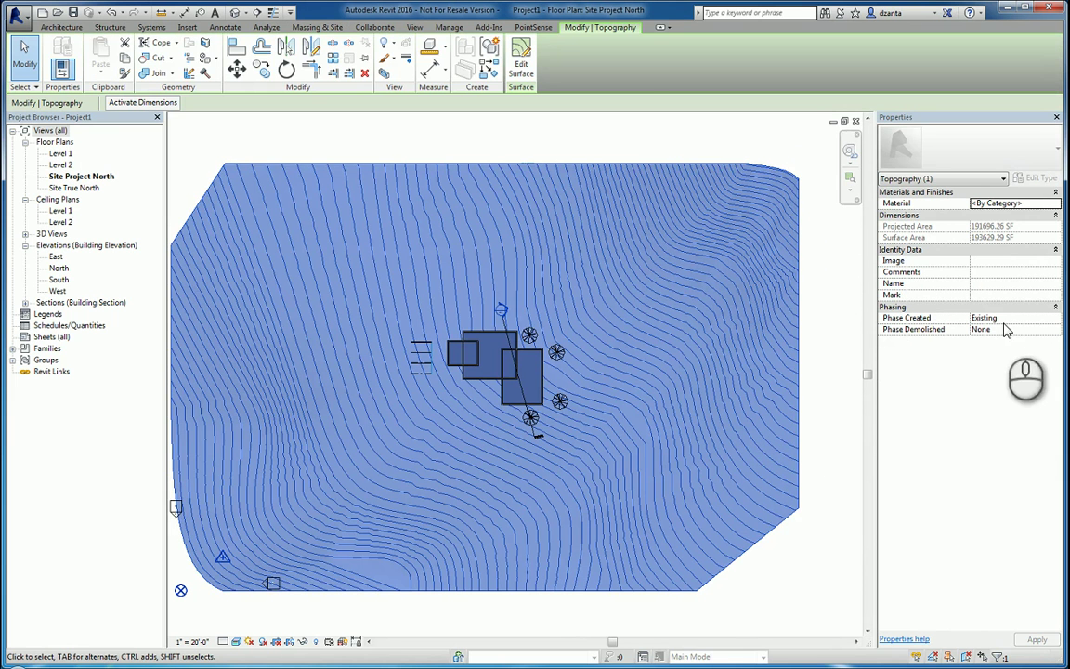
# Grade an exact copy of the existing toposurface, giving 1213.08 CF cut and 115.25 CF fill
pyautogui.click(820, 234)
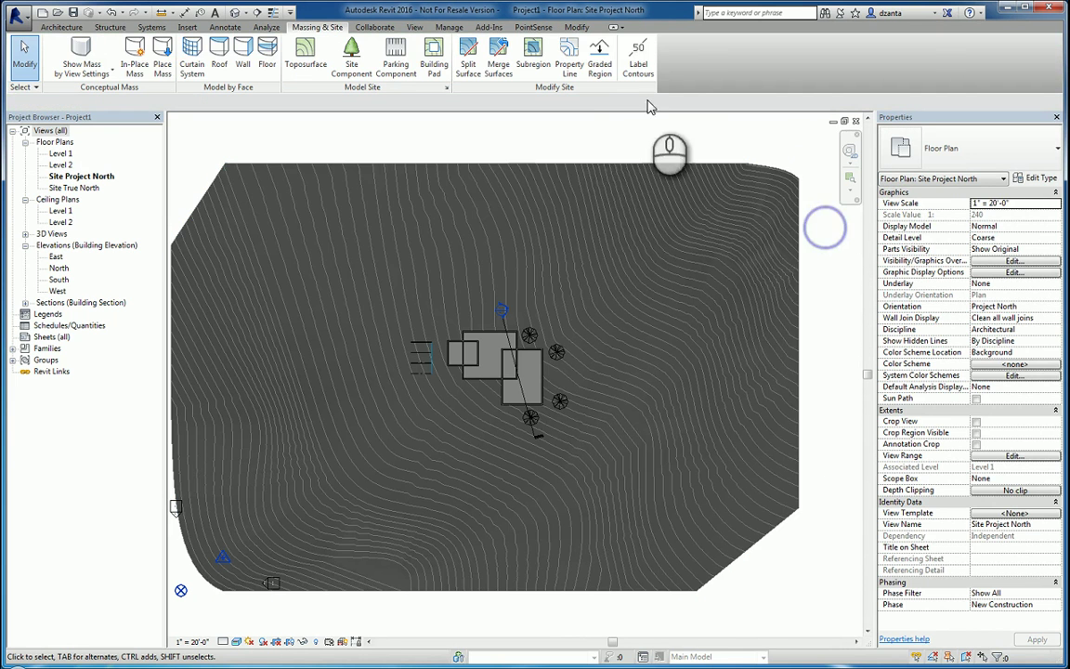
pyautogui.click(599, 66)
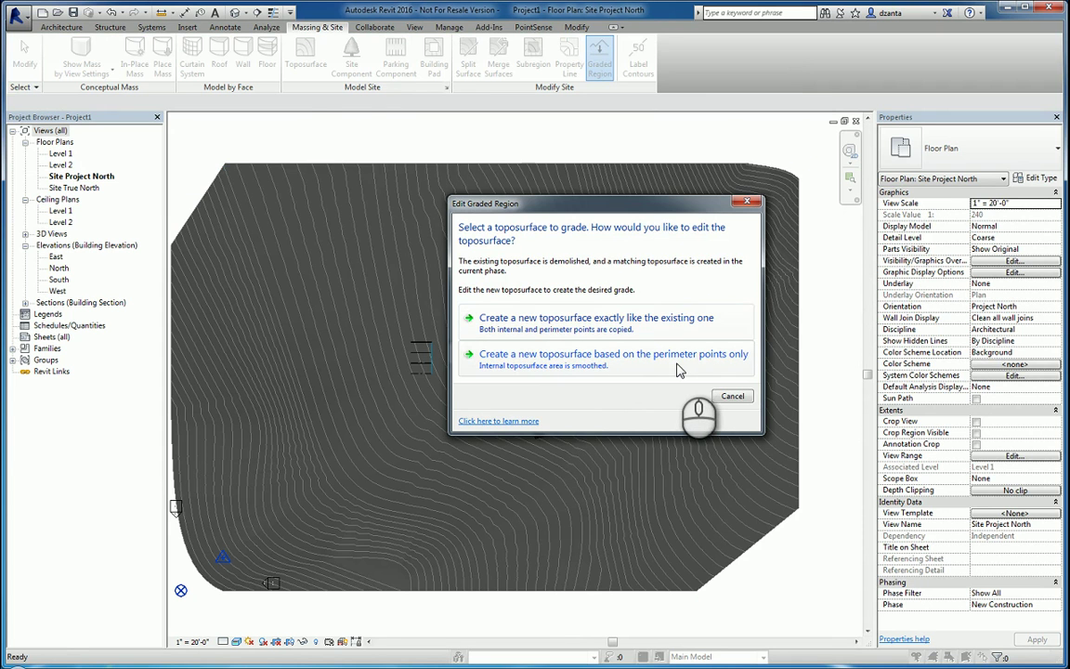
pyautogui.click(675, 322)
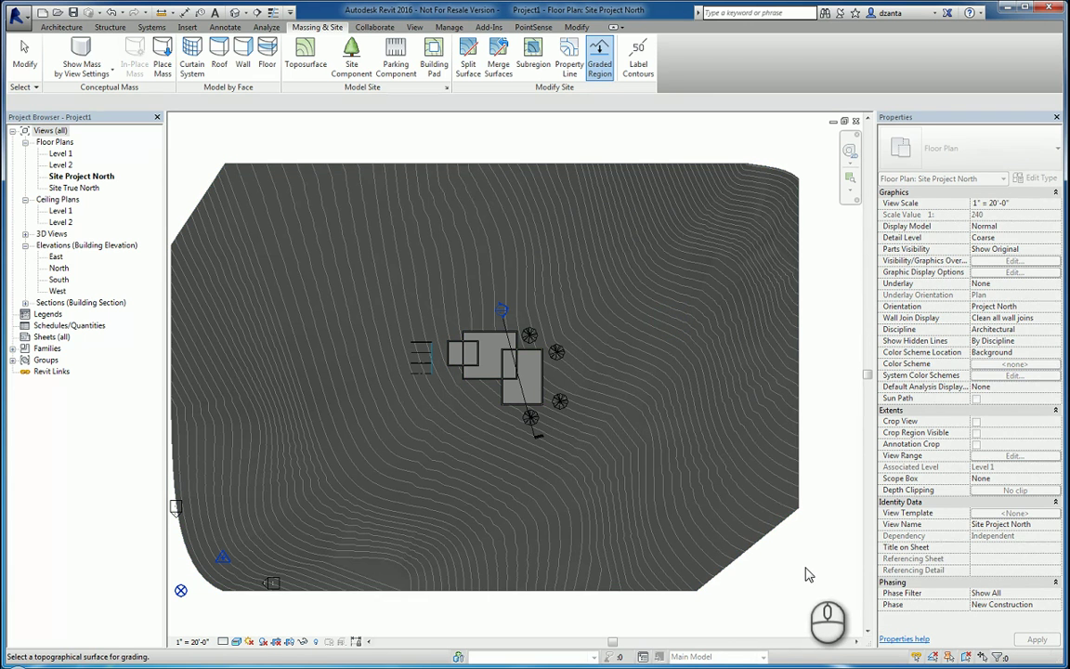
pyautogui.click(765, 173)
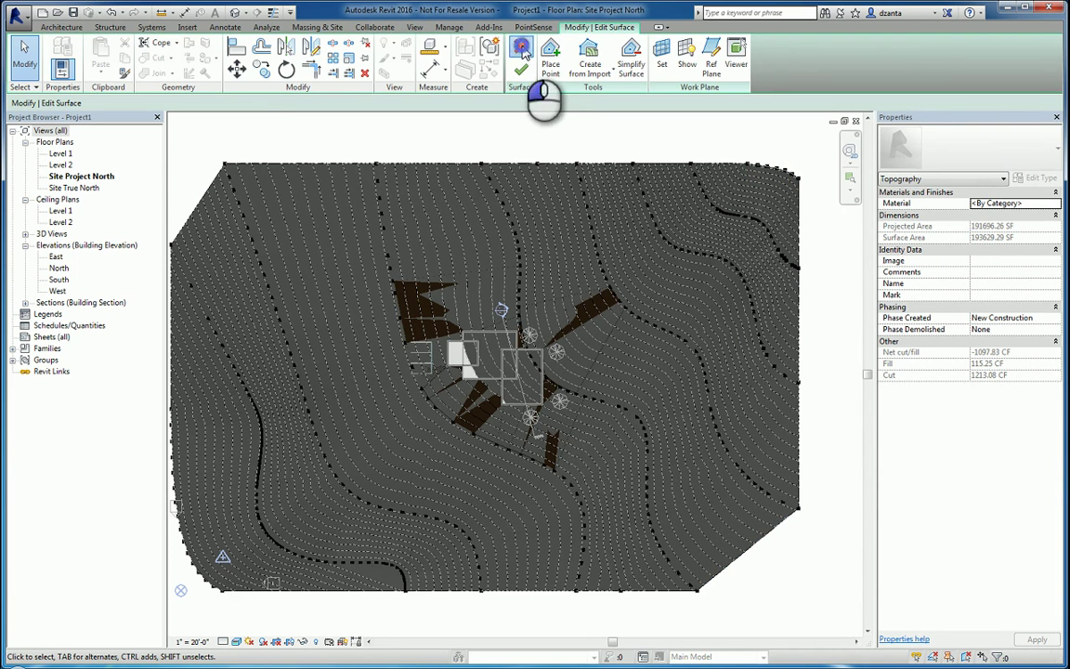
pyautogui.click(521, 48)
# Draw a contour label line across the slope east of the buildings, labelling elevations from 7'-0" upward
pyautogui.scroll(3, 590, 222)
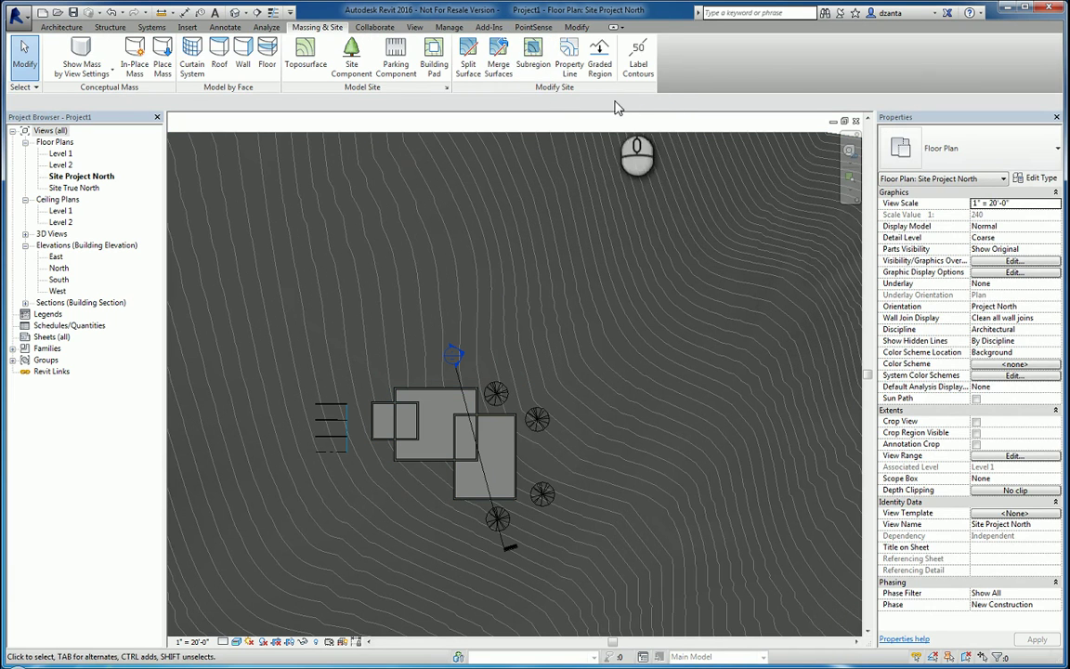
pyautogui.click(633, 63)
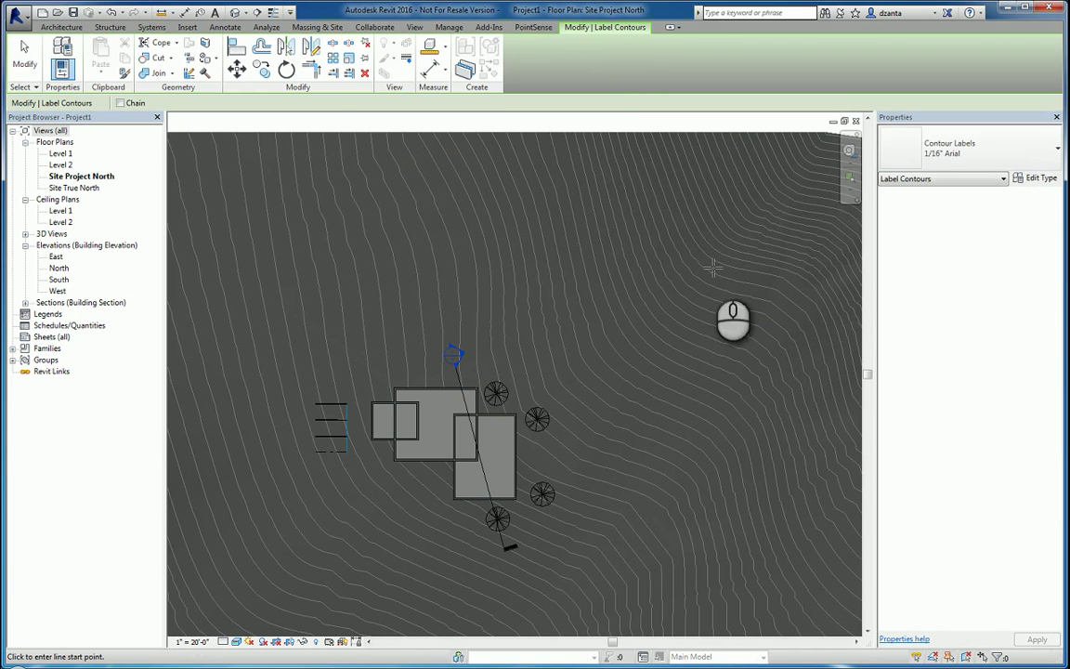
pyautogui.click(708, 268)
pyautogui.click(594, 475)
pyautogui.scroll(5, 613, 437)
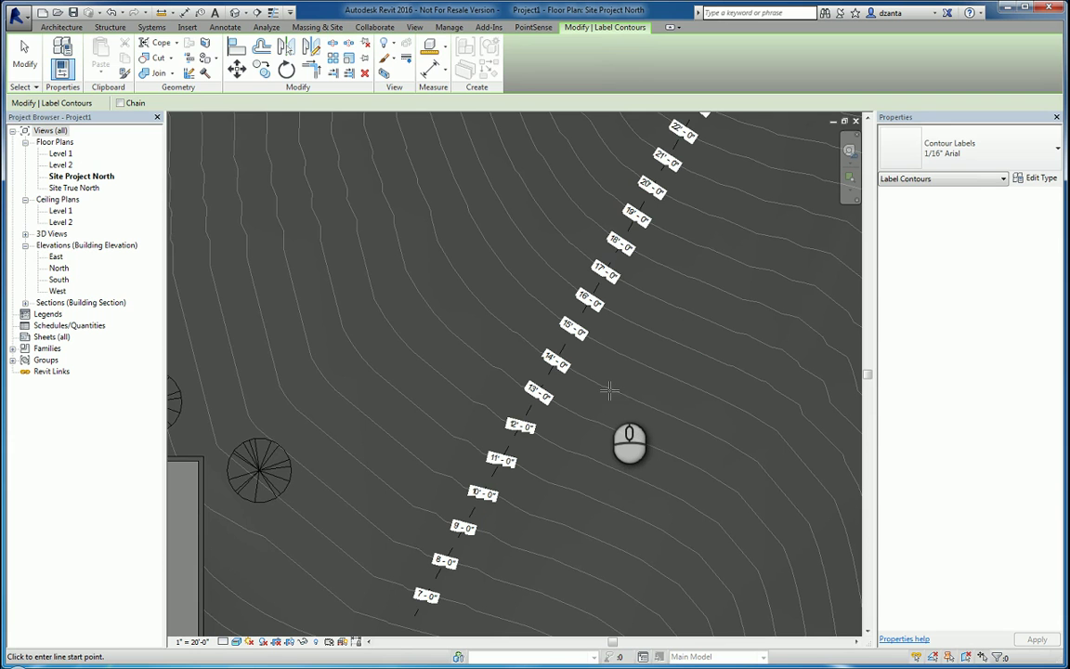
pyautogui.press('Escape')
pyautogui.press('Escape')
pyautogui.scroll(-3, 557, 344)
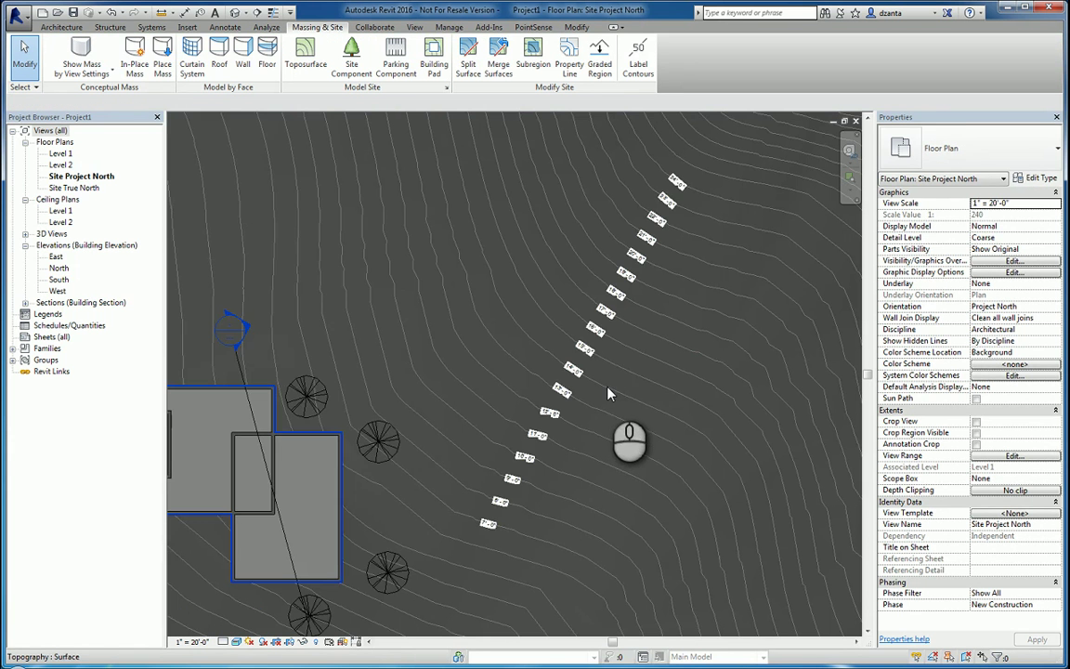
pyautogui.scroll(-2, 631, 357)
pyautogui.moveTo(649, 372); pyautogui.dragTo(717, 355, button='middle')
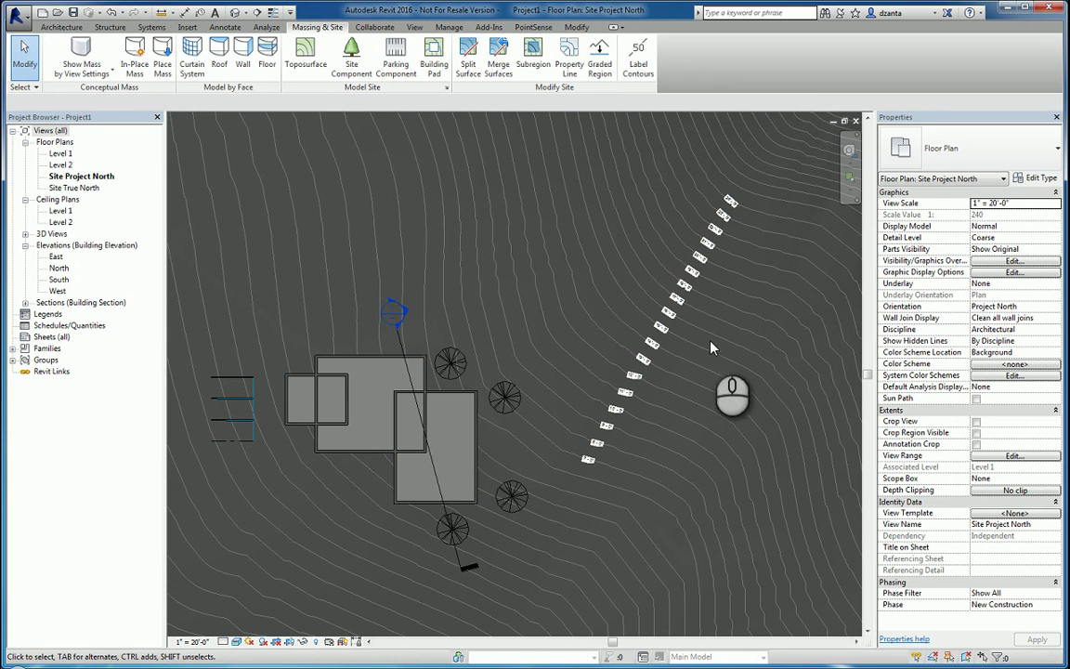